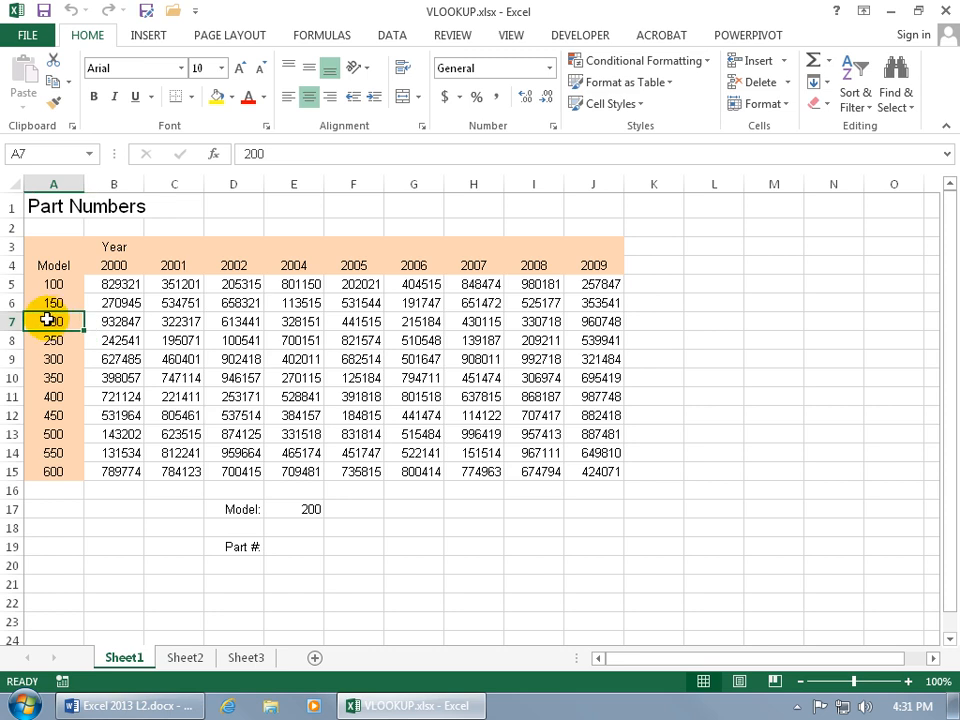
pyautogui.click(299, 322)
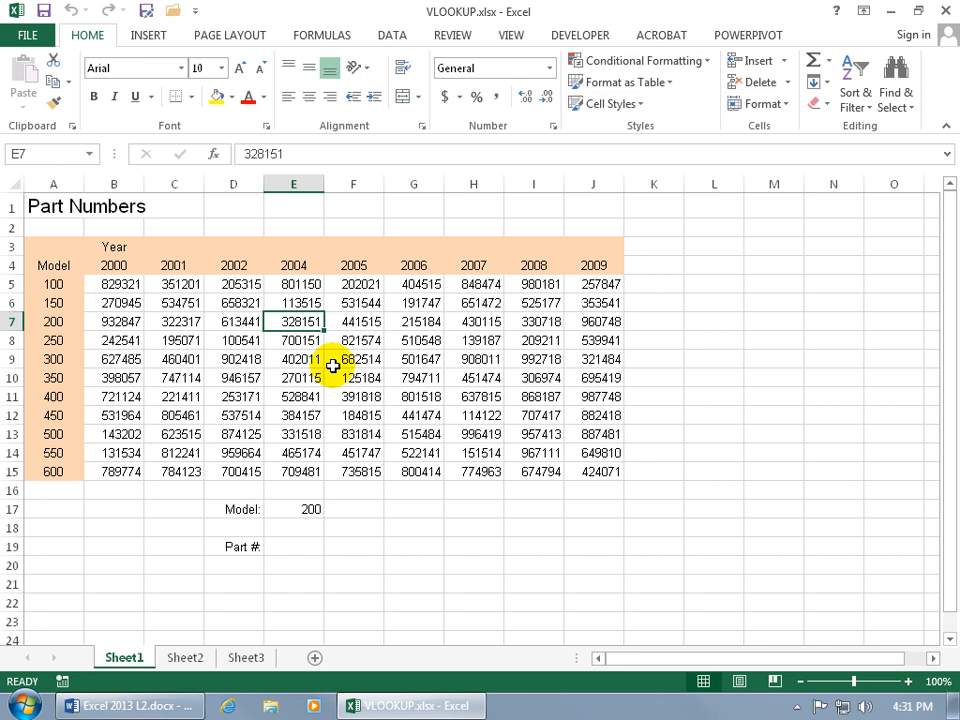
pyautogui.click(310, 508)
pyautogui.moveTo(58, 290); pyautogui.dragTo(51, 474)
pyautogui.moveTo(108, 268); pyautogui.dragTo(594, 276)
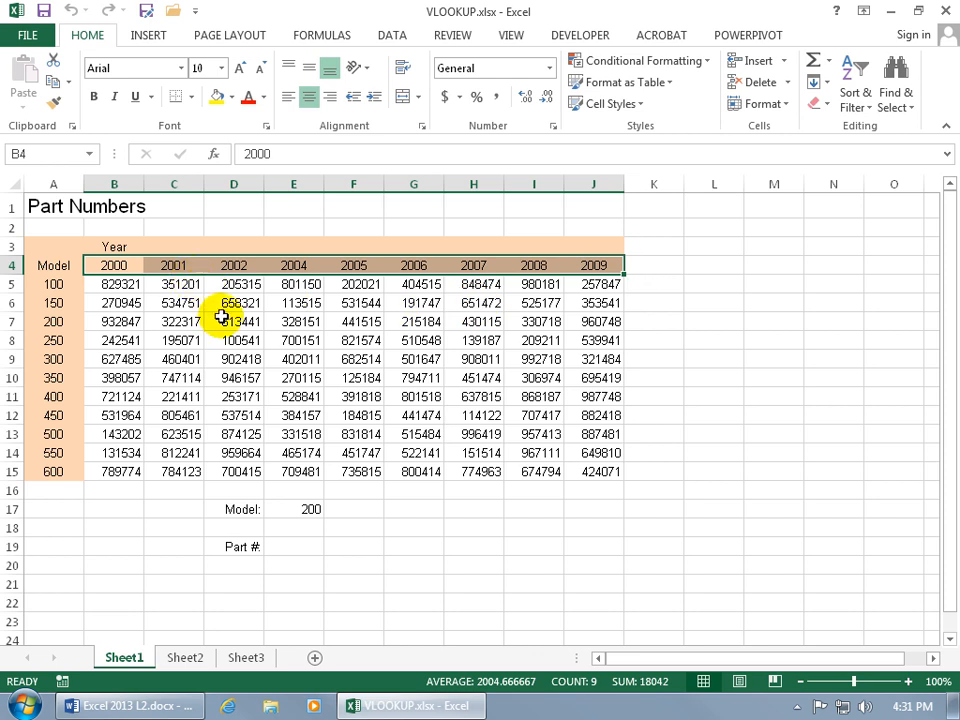
# - Enter a VLOOKUP formula in E19 that looks up E17 in A4:J15 and returns the value from column 2
pyautogui.click(302, 546)
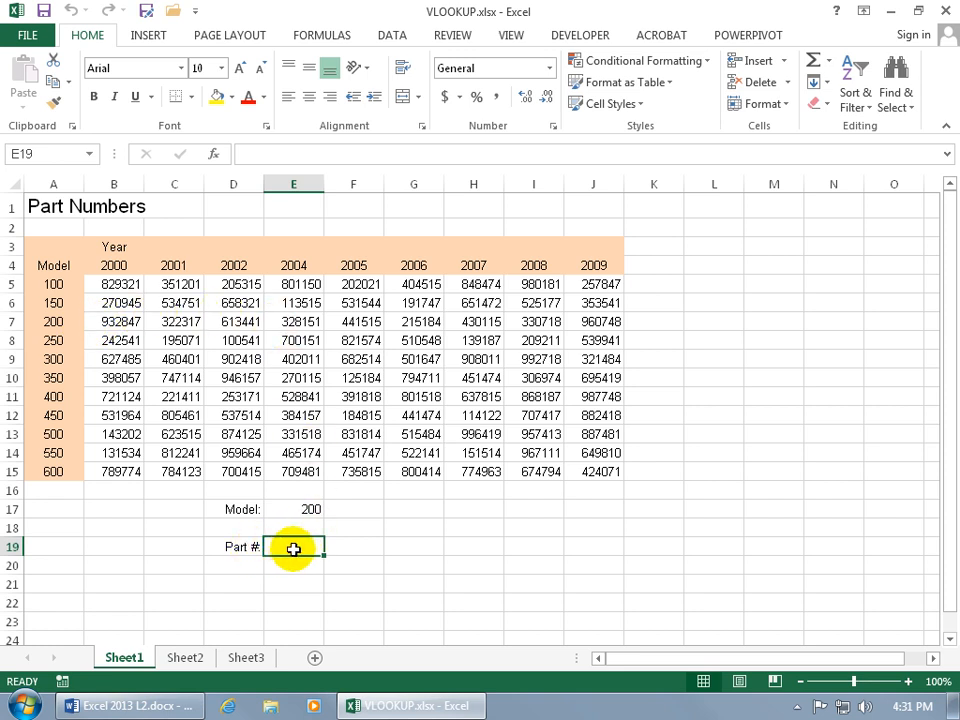
pyautogui.write('=vl')
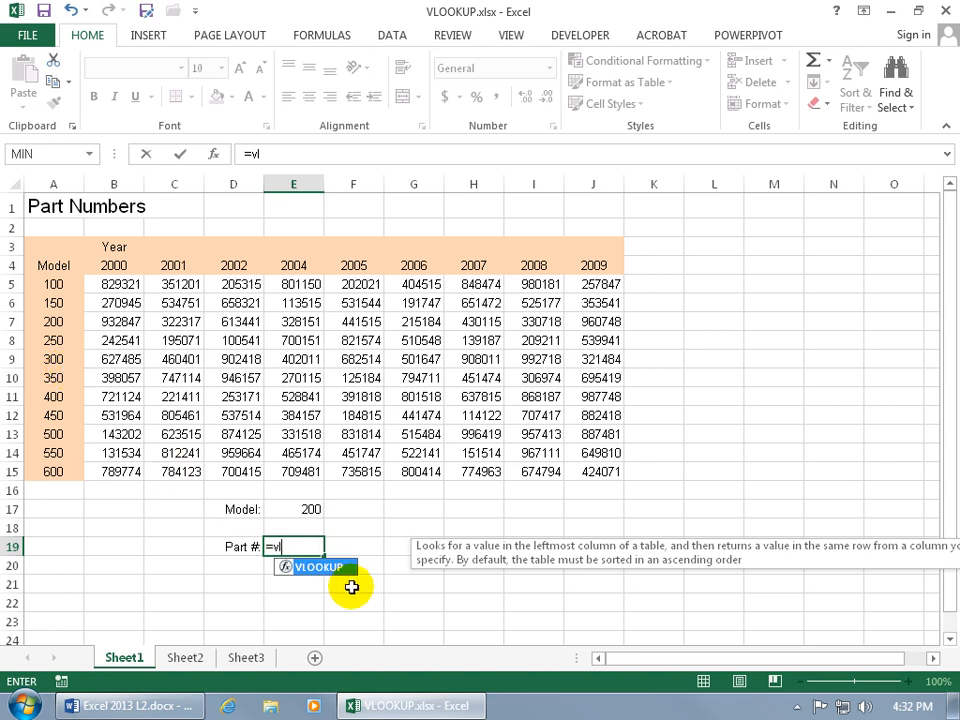
pyautogui.press('Tab')
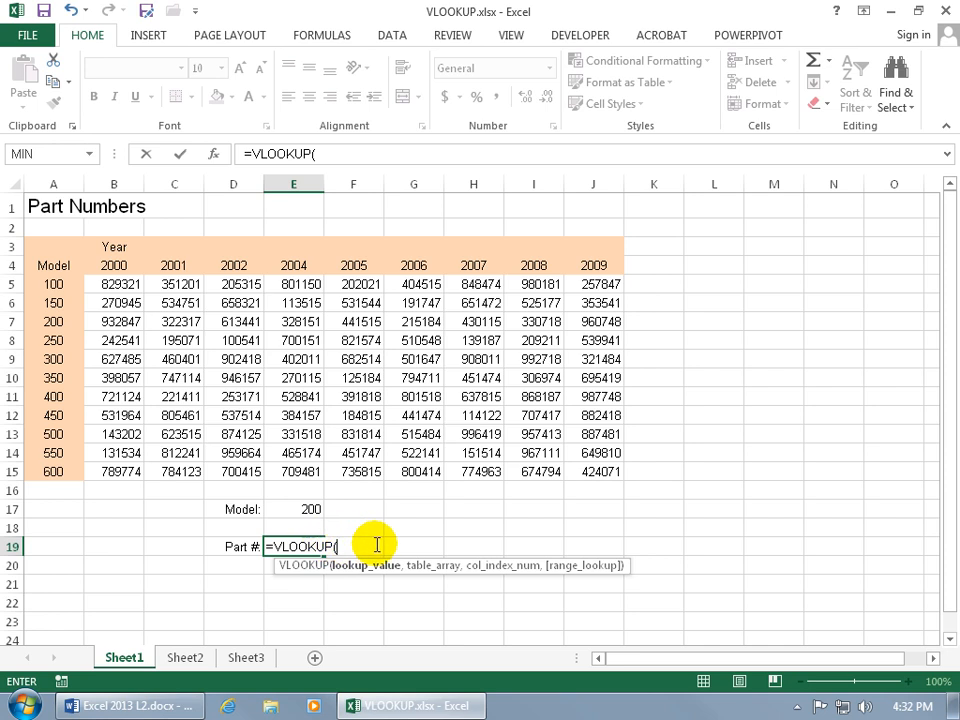
pyautogui.click(290, 511)
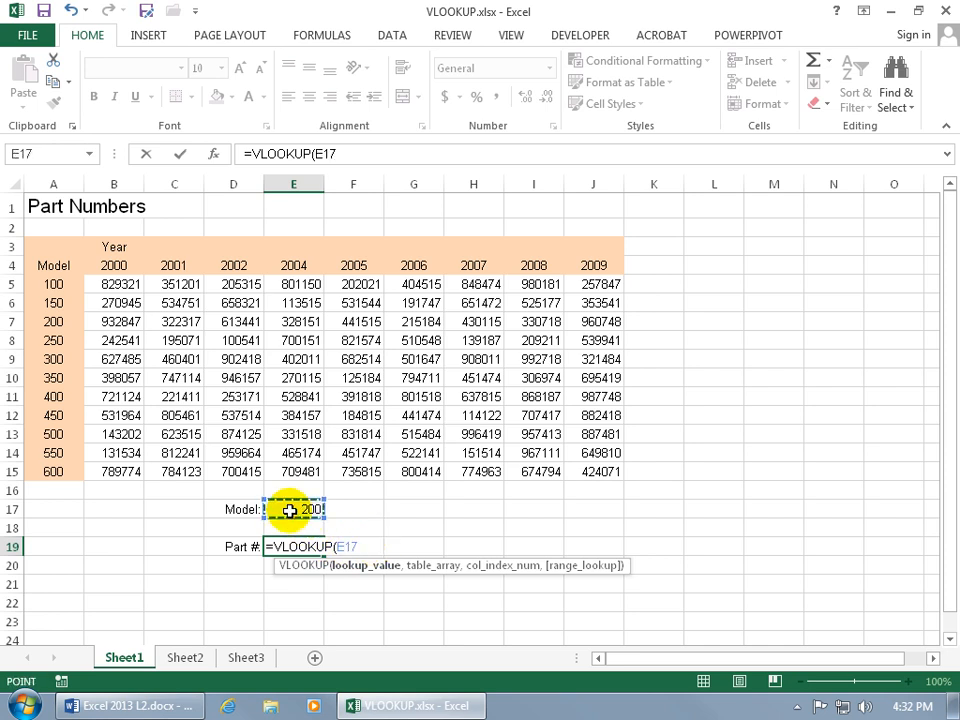
pyautogui.write(',')
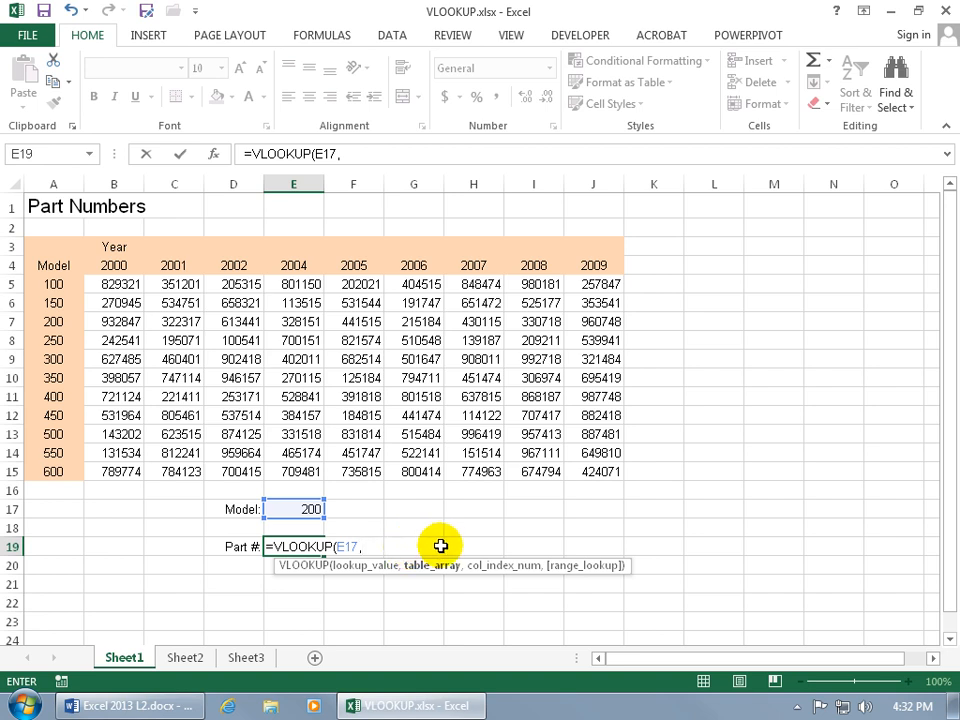
pyautogui.write('a4:')
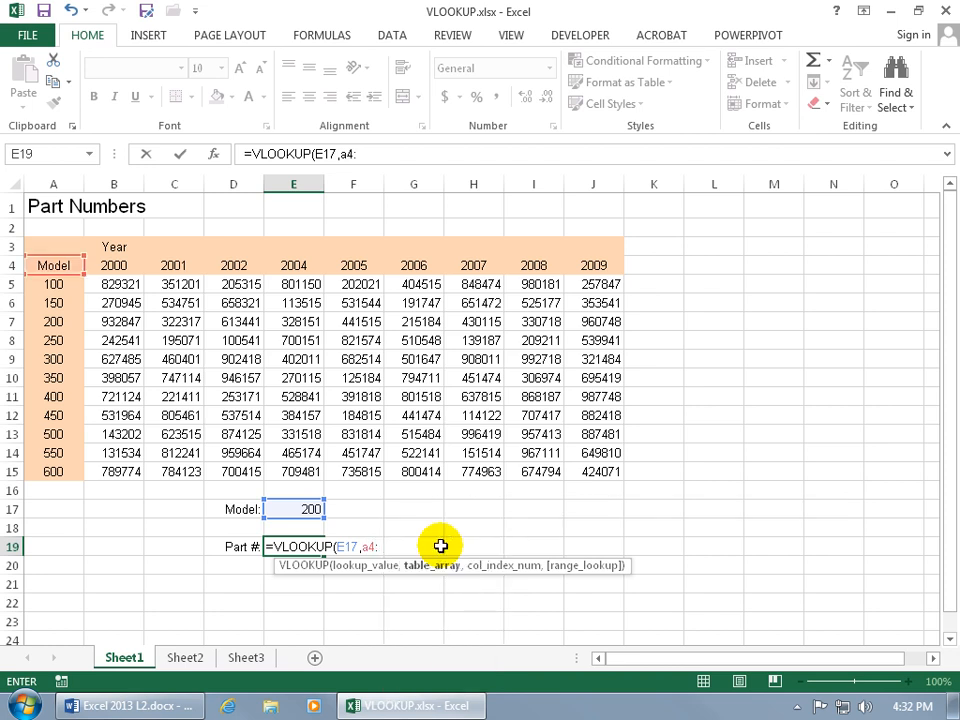
pyautogui.write('j15,')
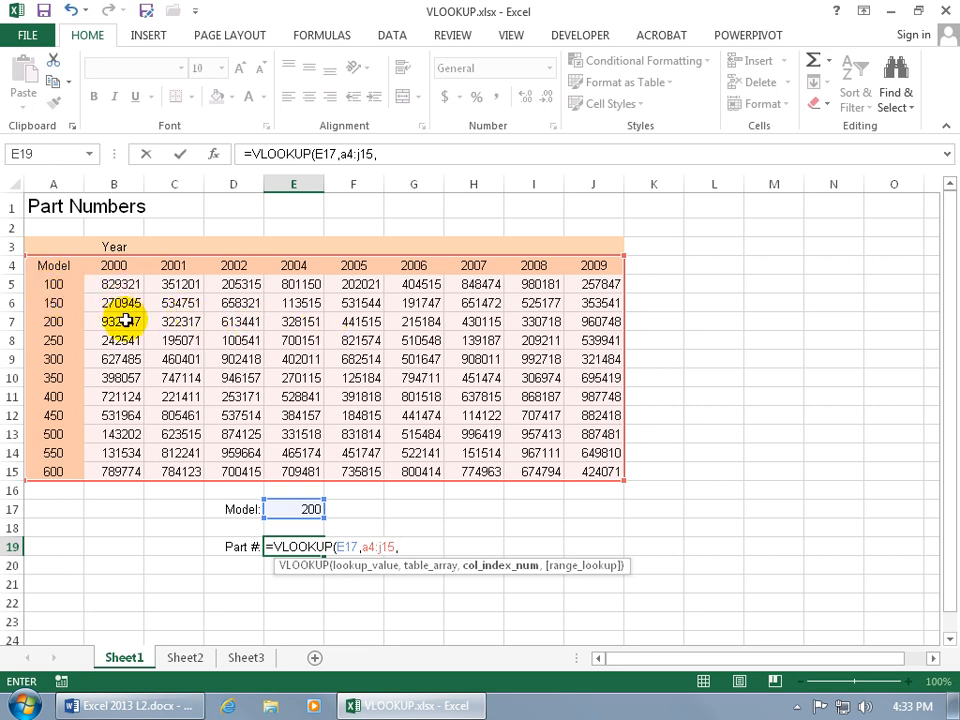
pyautogui.write('2')
pyautogui.press('Return')
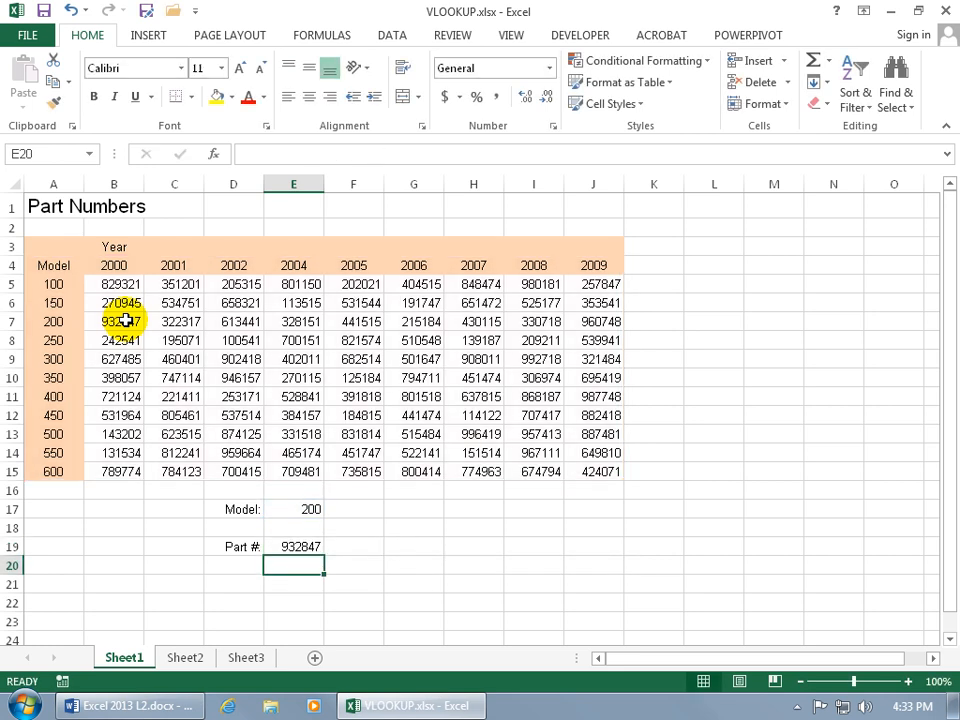
# - Test the lookup by setting the model in E17 to 250 and compare the returned part number with the year 2000 column
pyautogui.click(283, 509)
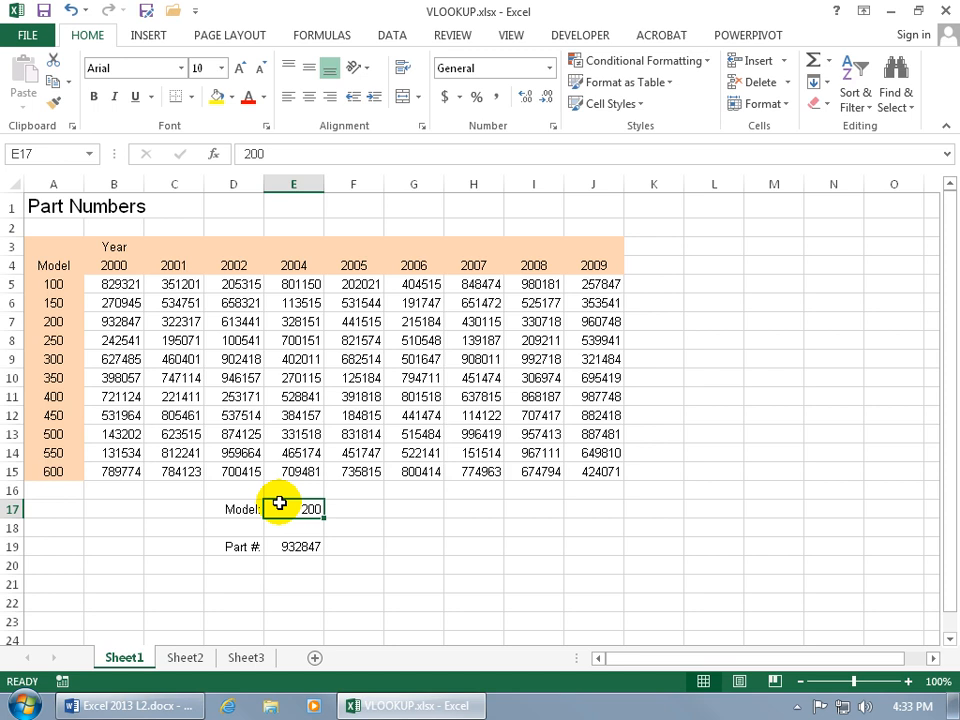
pyautogui.click(61, 321)
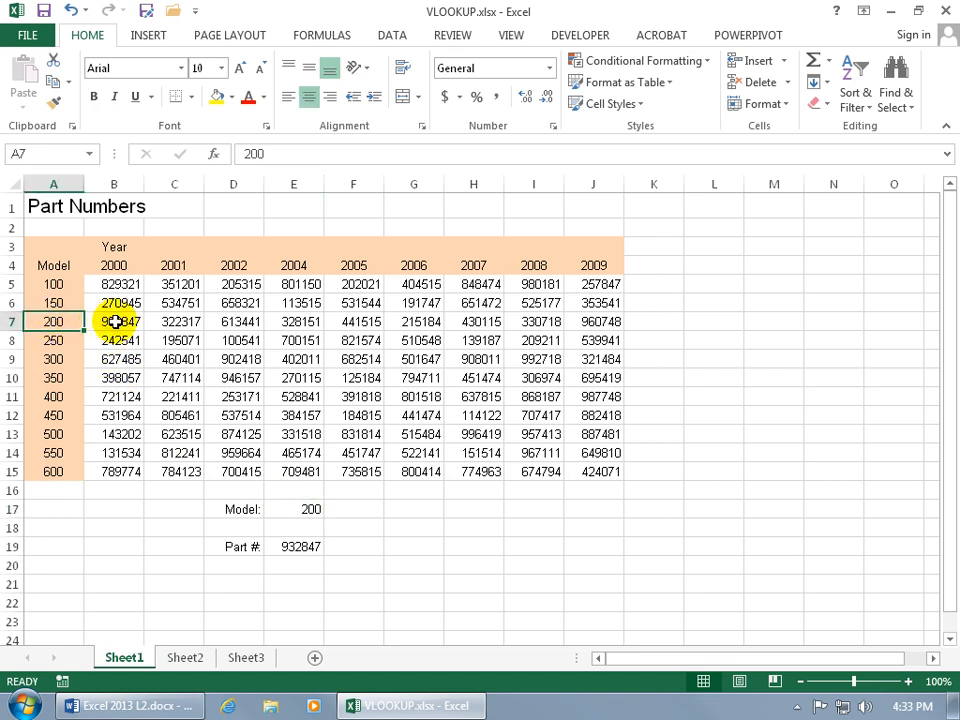
pyautogui.click(116, 321)
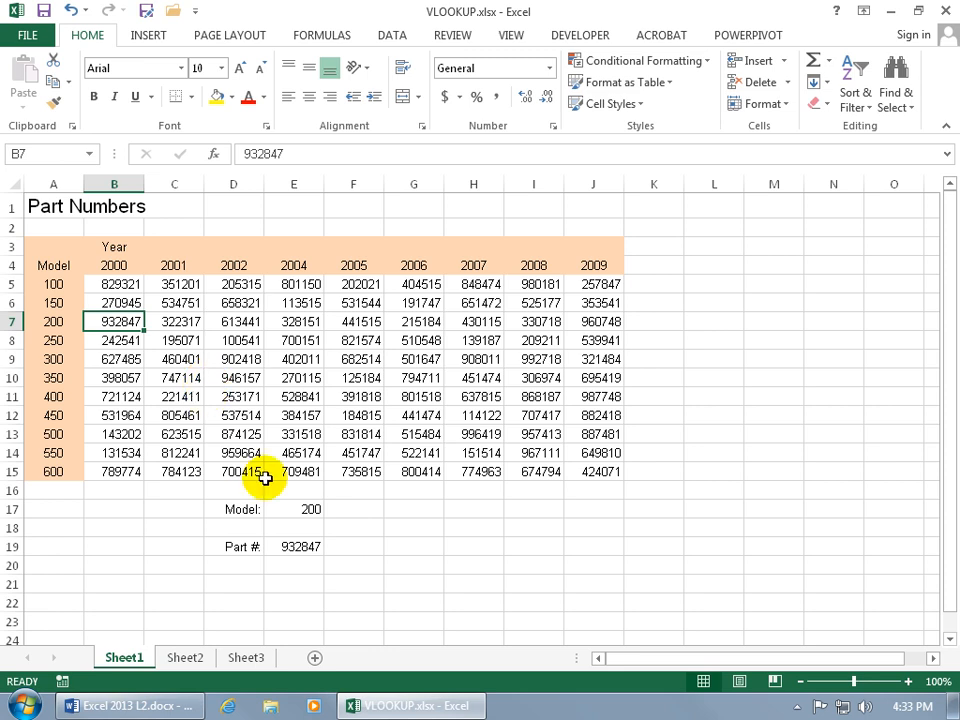
pyautogui.click(302, 509)
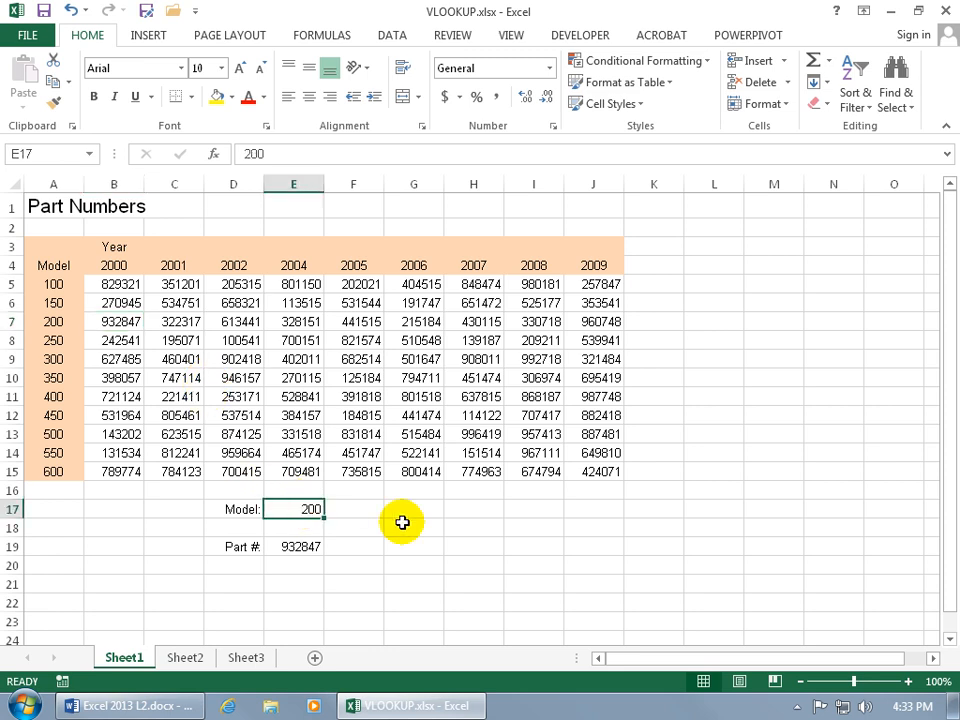
pyautogui.write('250')
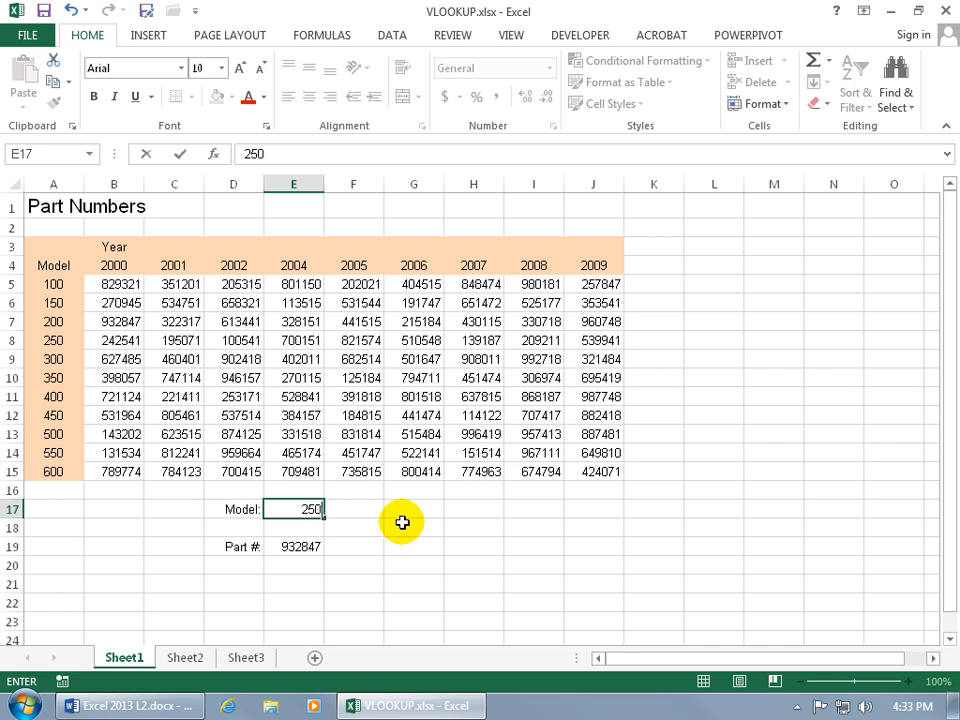
pyautogui.press('Return')
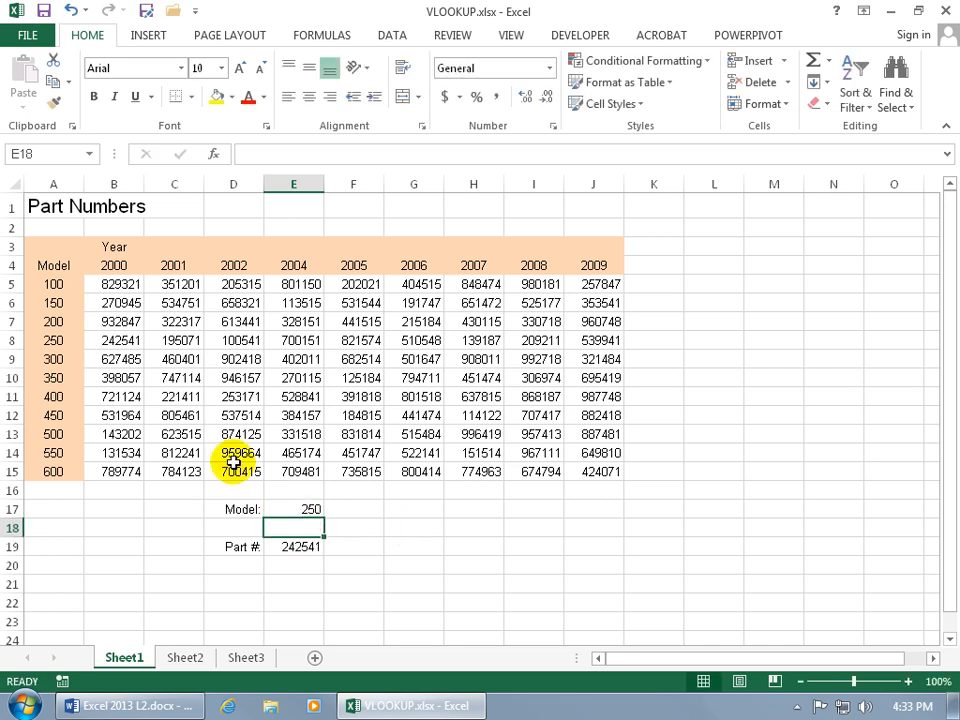
pyautogui.click(122, 342)
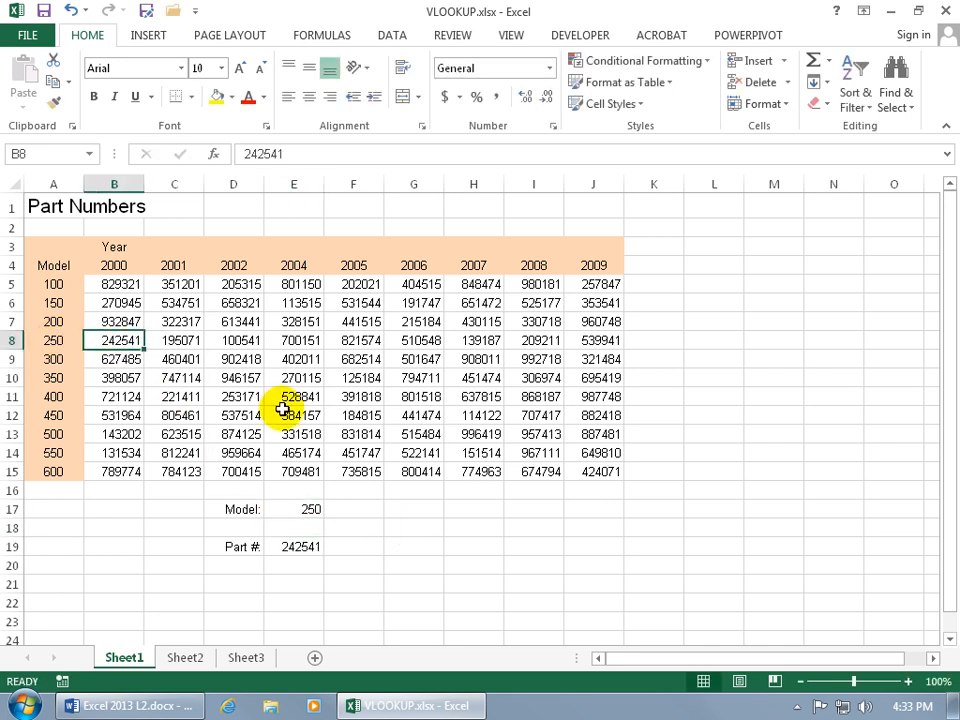
# - Set the VLOOKUP column index in E19 to 3 and check the returned part number against the model 250 row
pyautogui.doubleClick(300, 546)
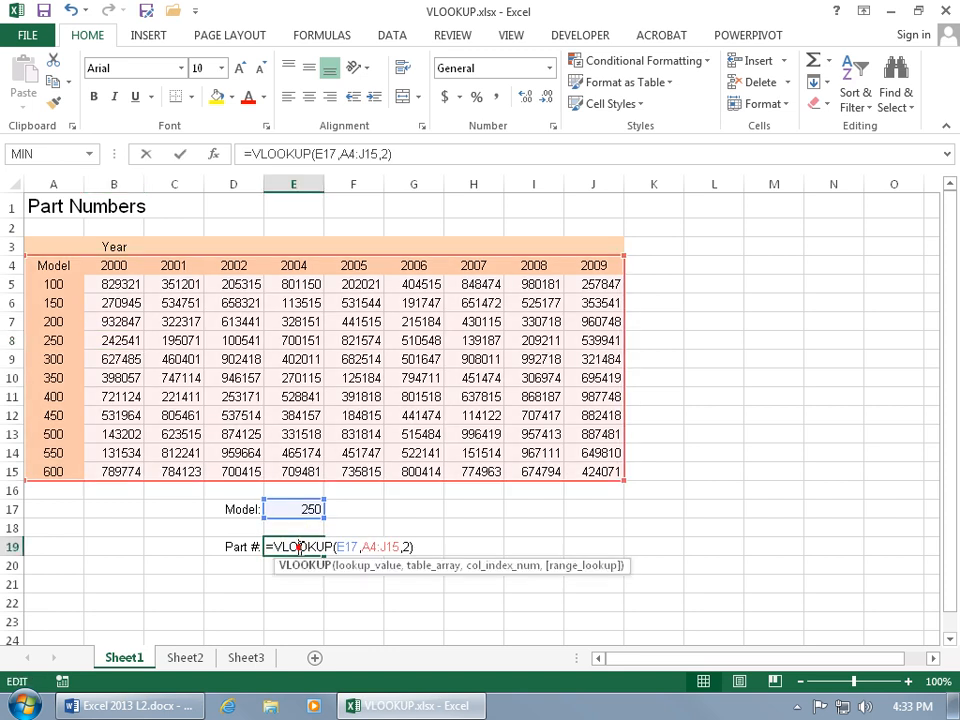
pyautogui.click(403, 546)
pyautogui.press('BackSpace')
pyautogui.write('3')
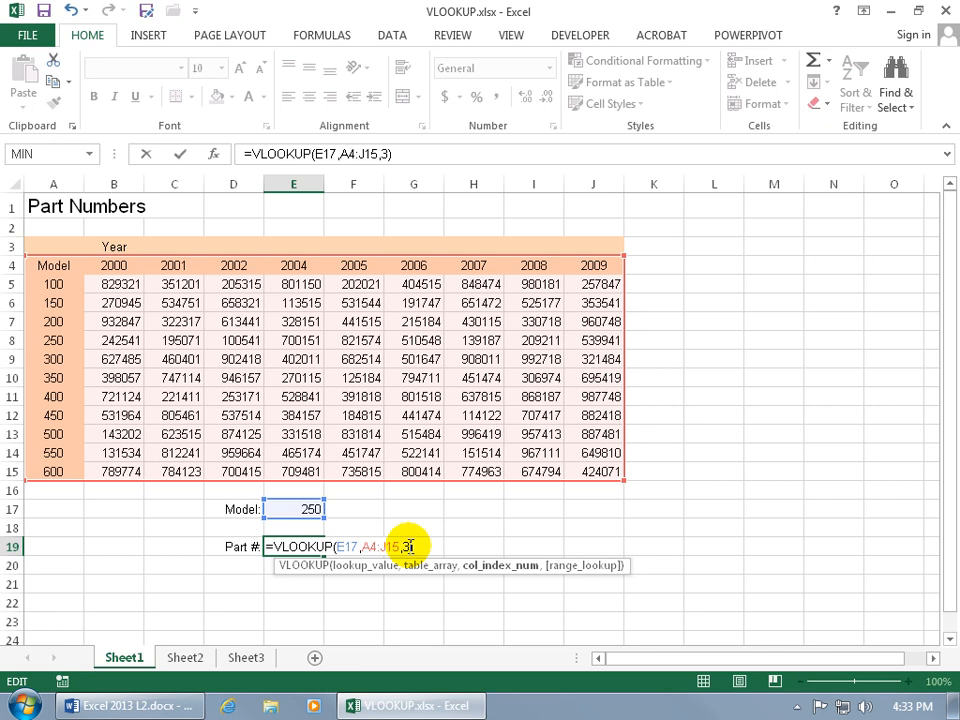
pyautogui.press('Return')
pyautogui.moveTo(54, 341); pyautogui.dragTo(182, 341)
pyautogui.click(186, 342)
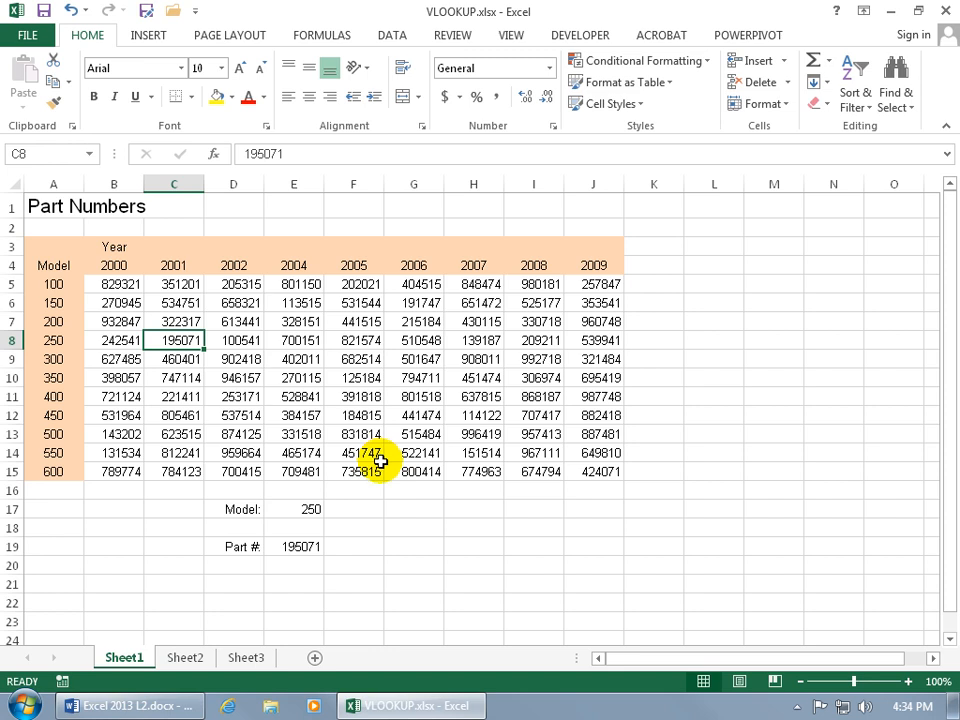
# - Set the model in E17 to the unlisted number 201 and compare the returned part number with the model 200 row
pyautogui.click(310, 506)
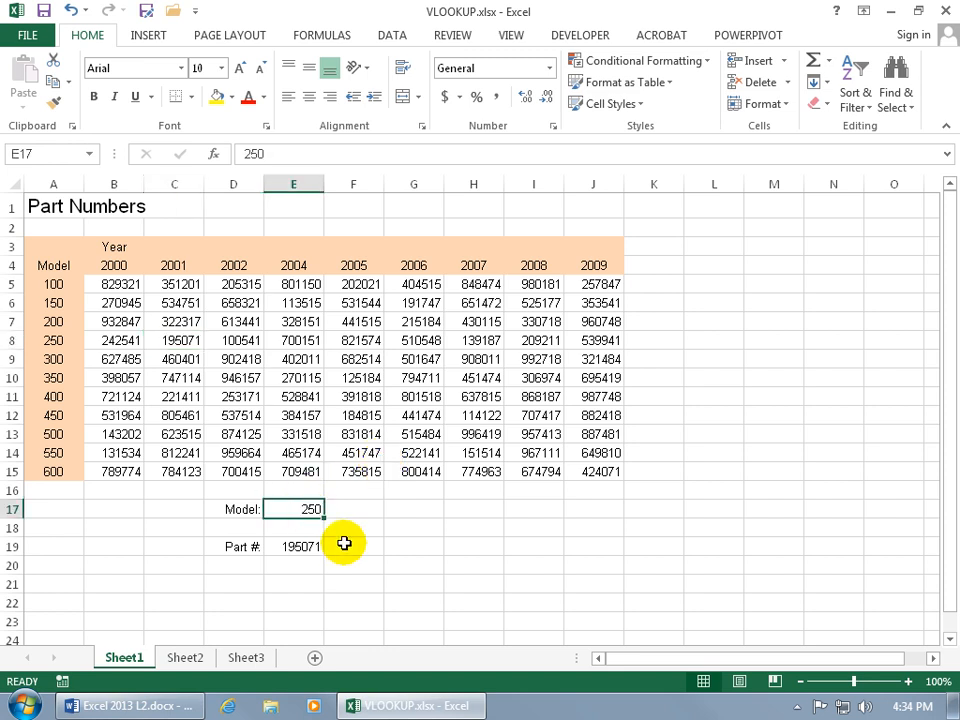
pyautogui.write('201')
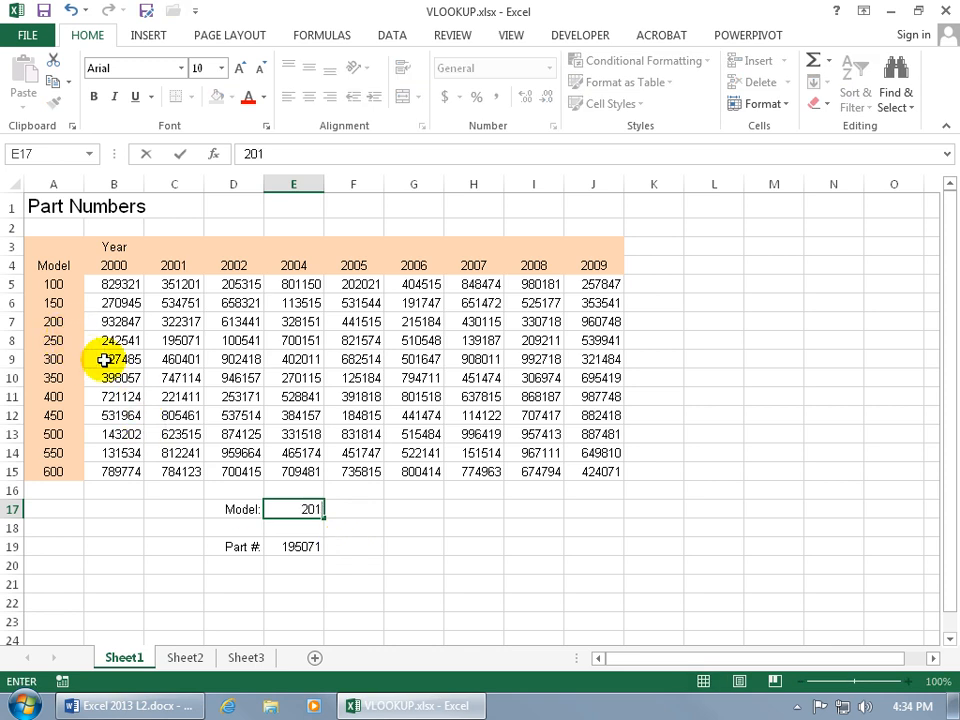
pyautogui.press('Return')
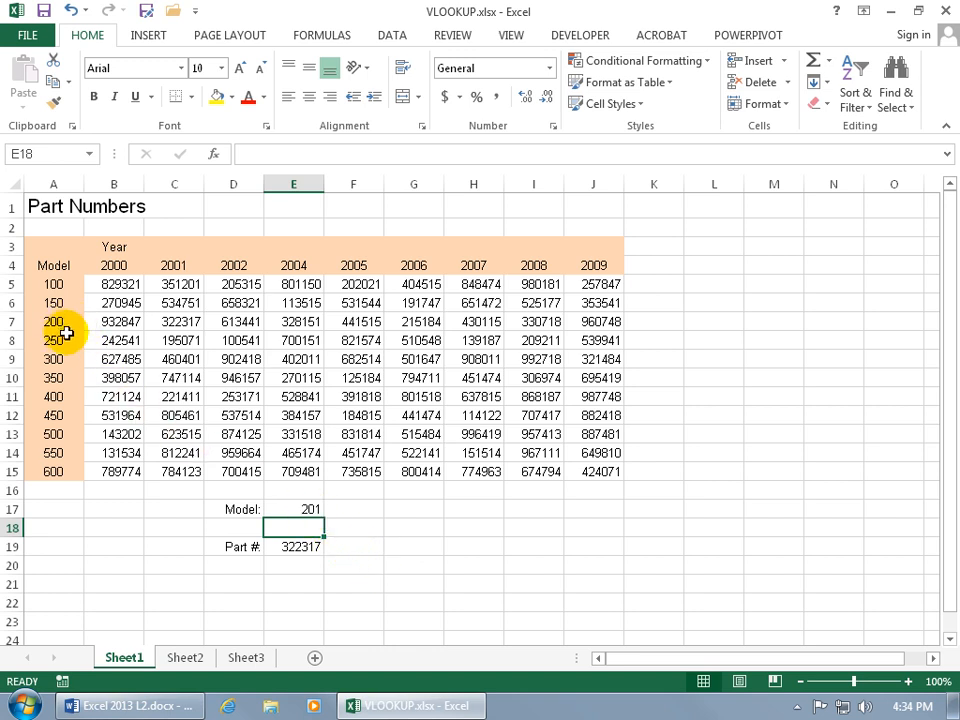
pyautogui.click(67, 322)
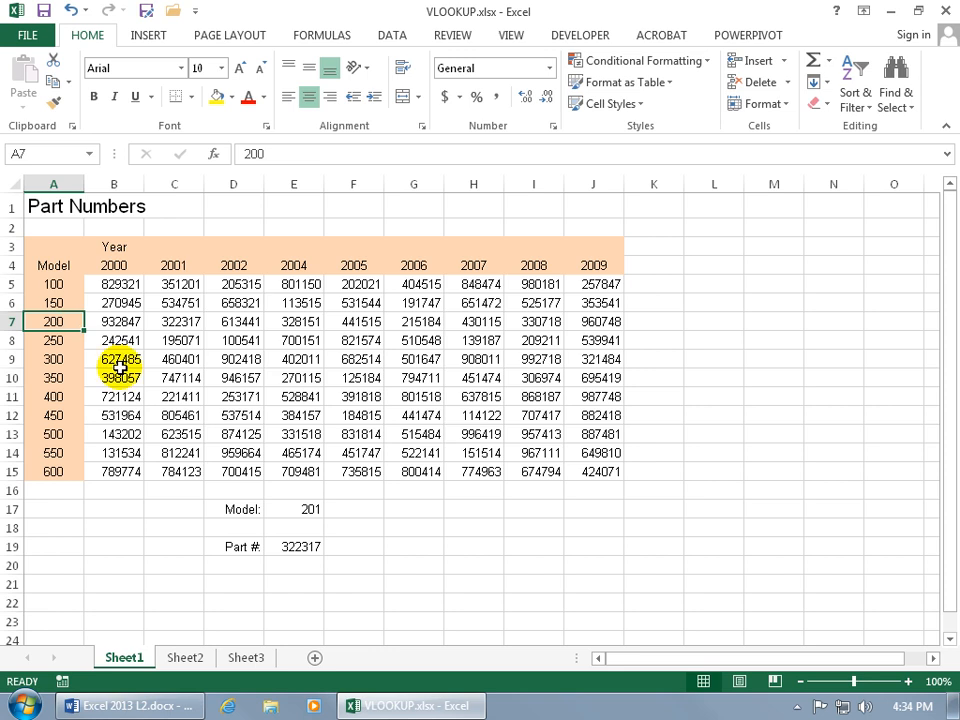
pyautogui.click(172, 325)
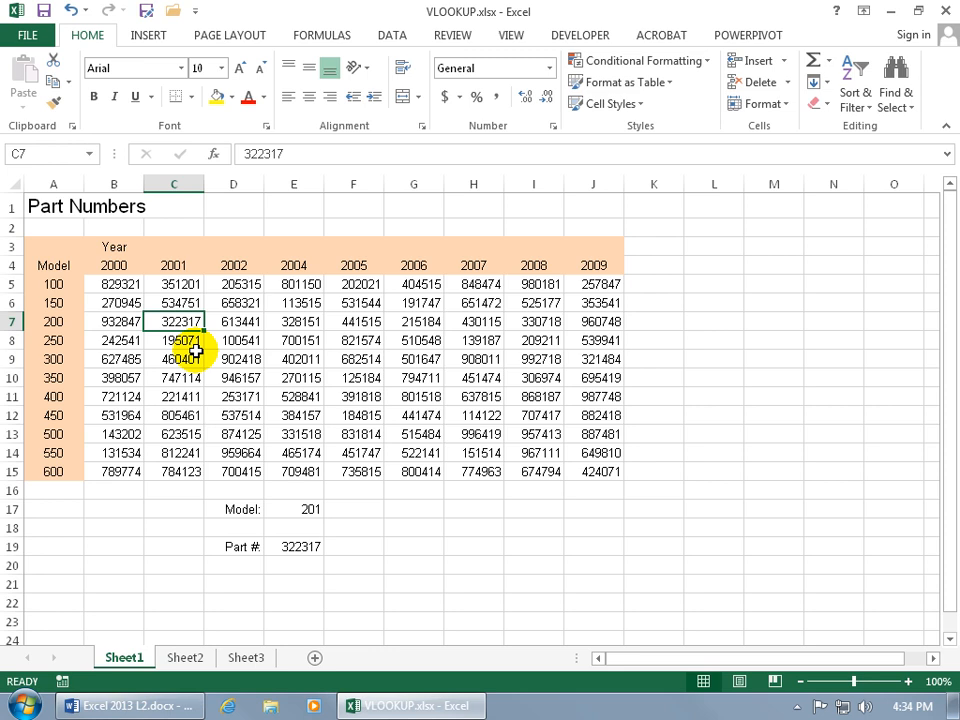
# - Add FALSE as the range lookup argument of the VLOOKUP formula in E19 to require an exact match
pyautogui.doubleClick(300, 546)
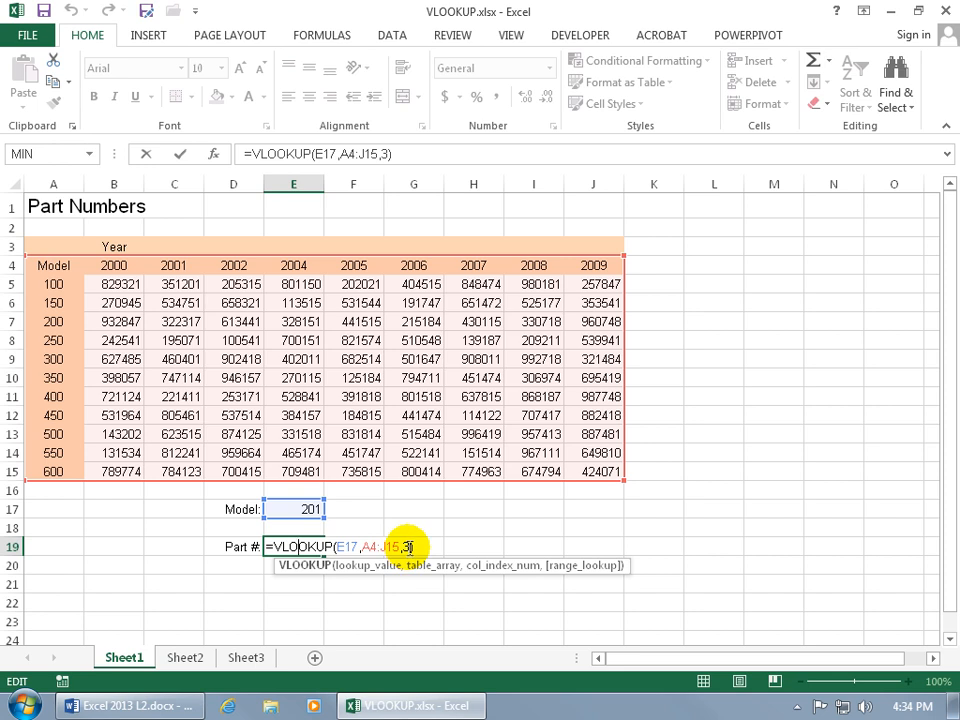
pyautogui.click(407, 547)
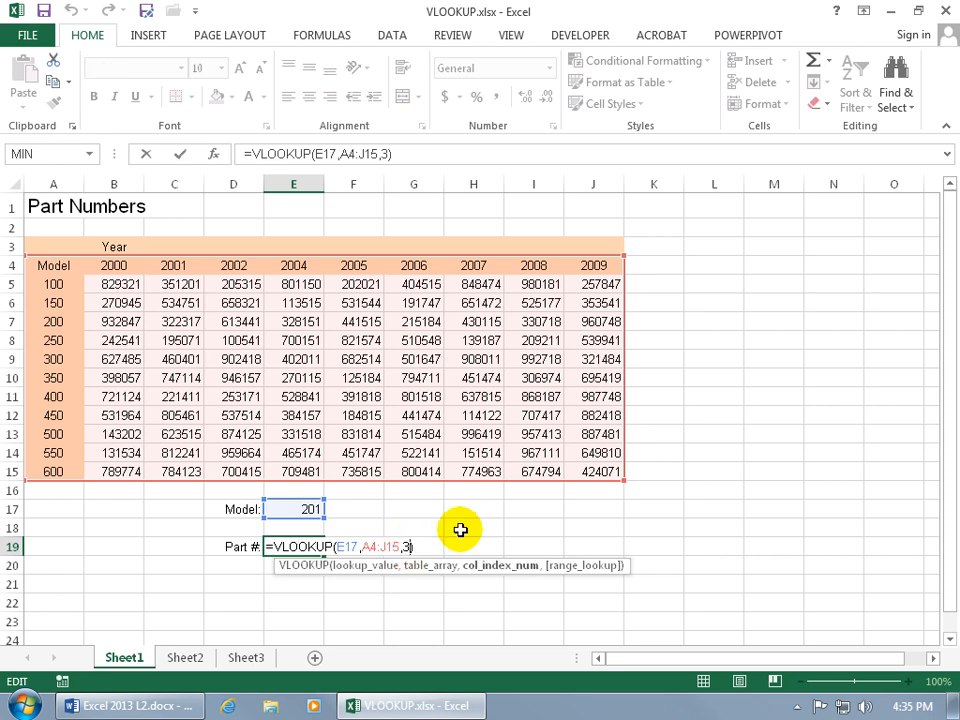
pyautogui.write(',')
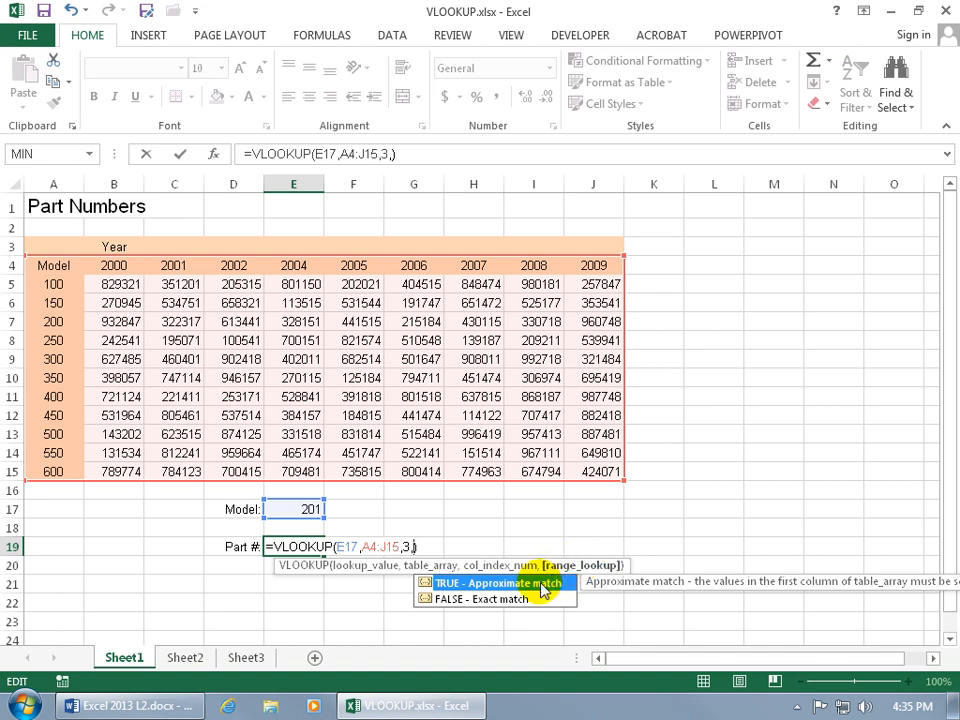
pyautogui.click(485, 603)
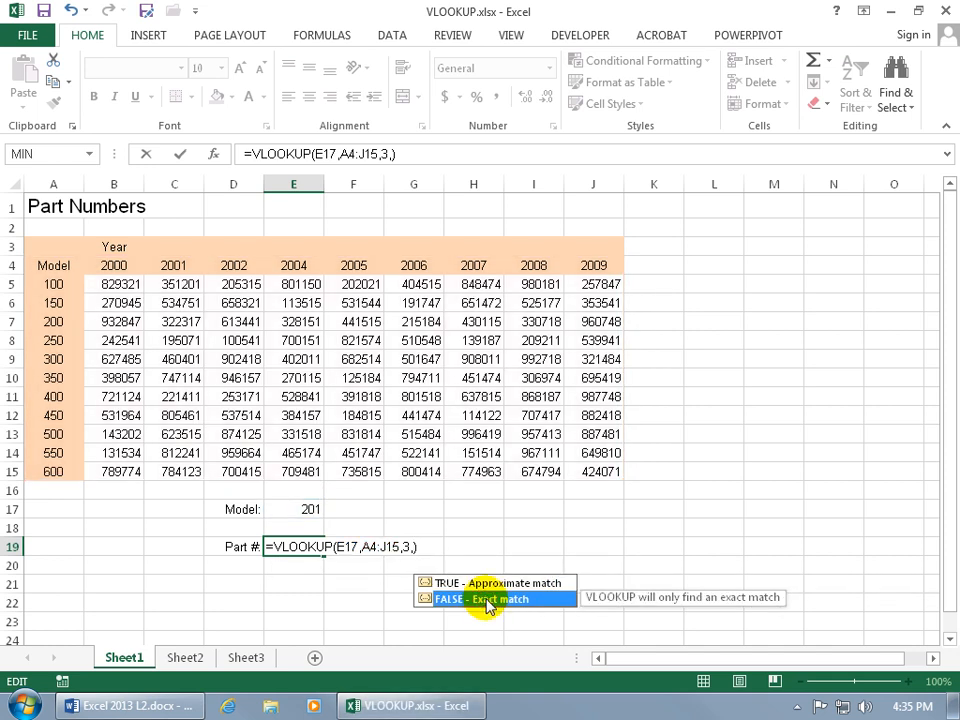
pyautogui.doubleClick(485, 603)
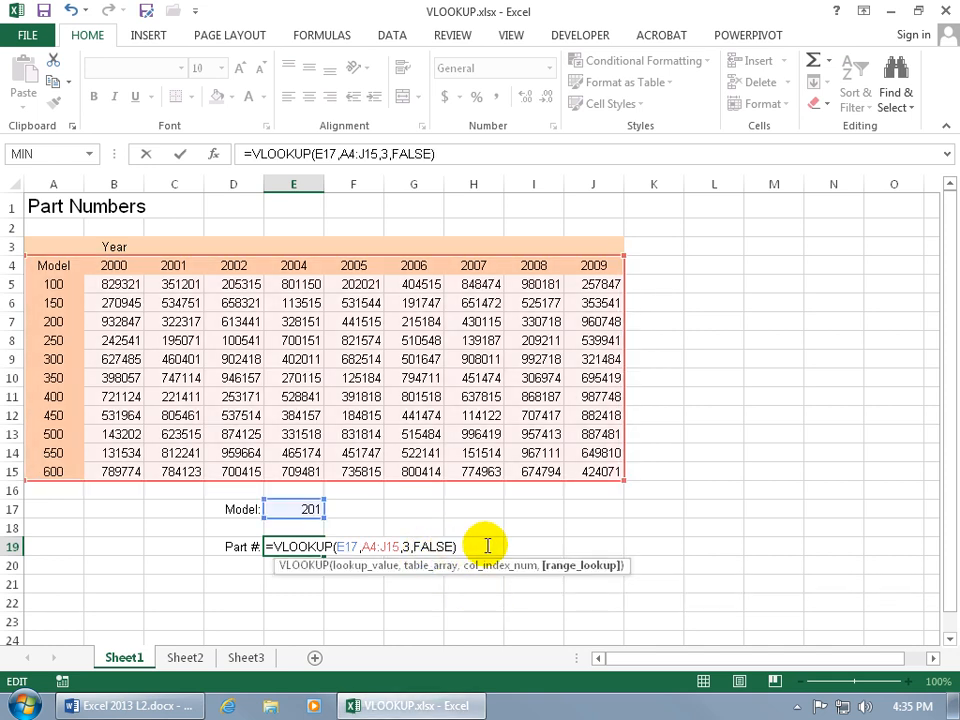
pyautogui.press('Return')
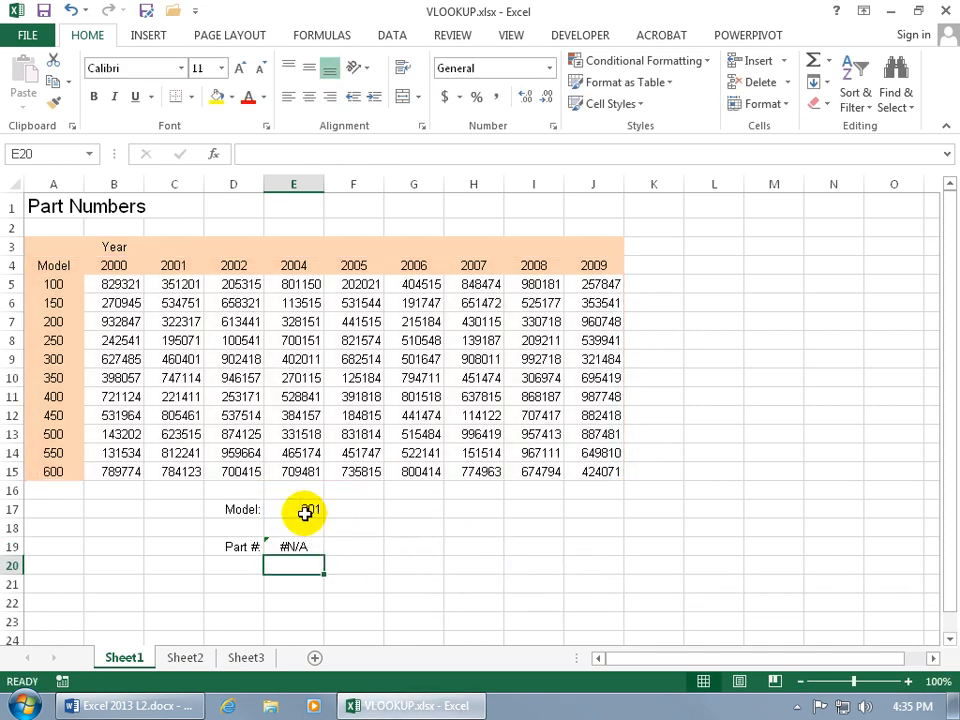
# - Test the exact-match lookup with a text entry by setting the model in E17 to "blue"
pyautogui.click(305, 512)
pyautogui.click(300, 548)
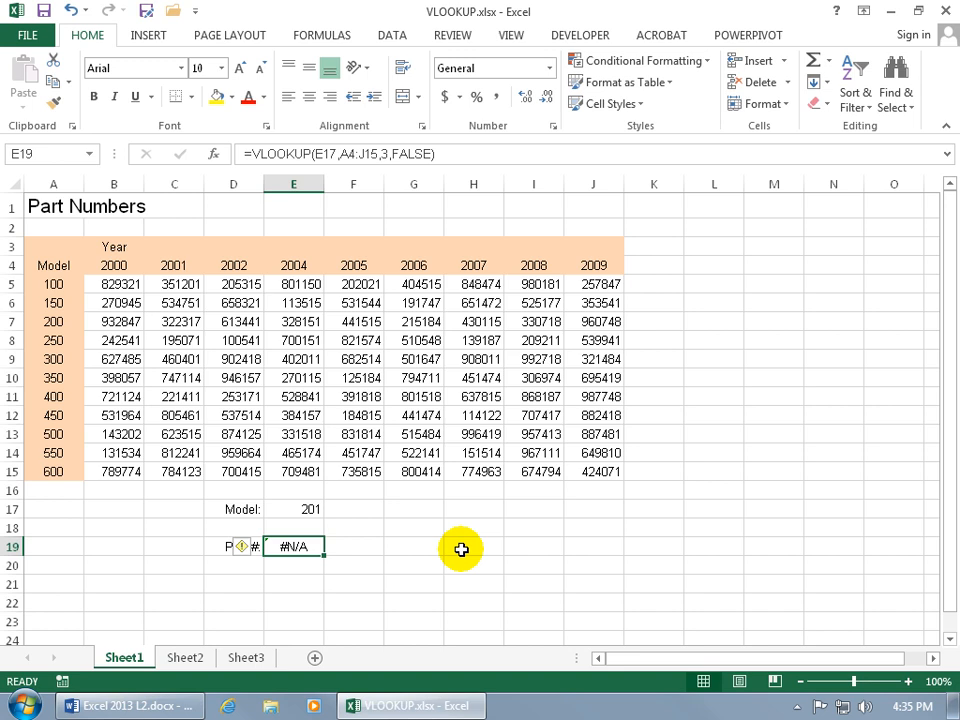
pyautogui.click(312, 510)
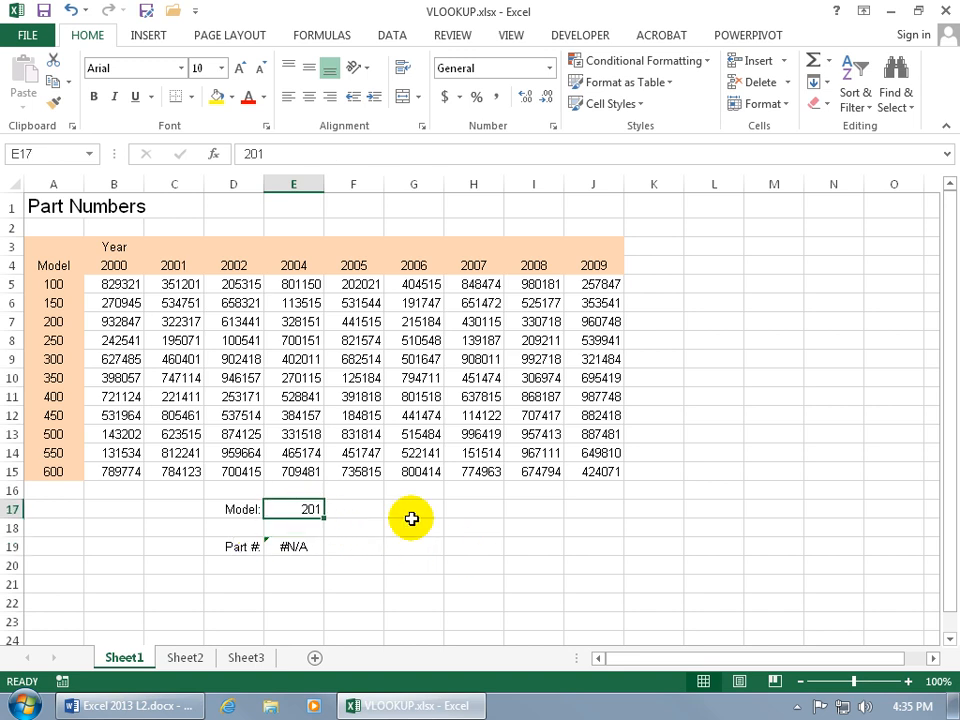
pyautogui.write('blue')
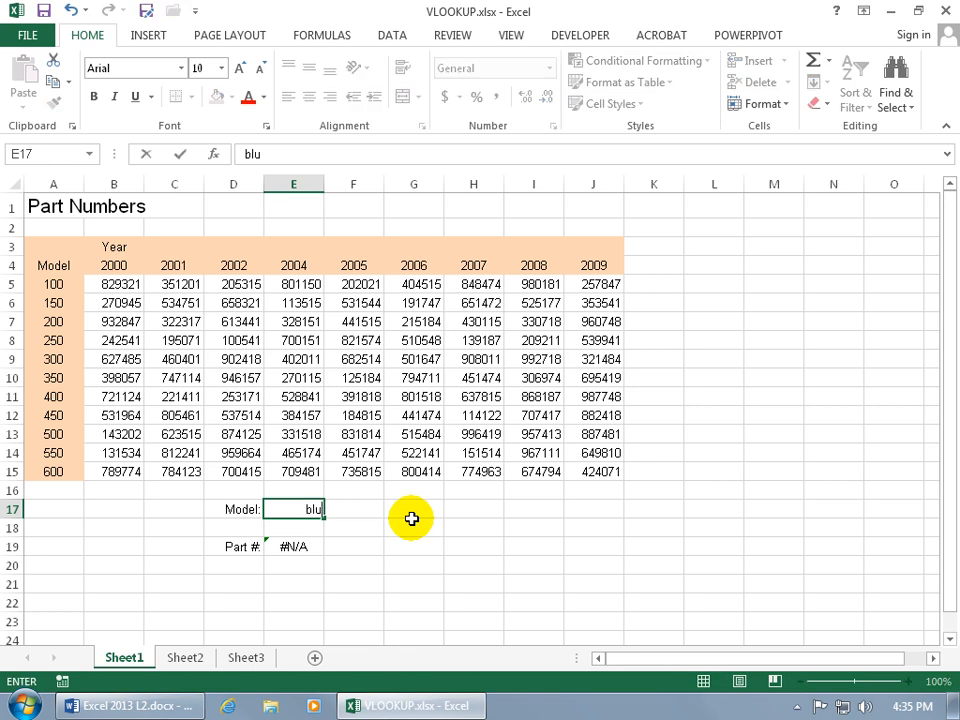
pyautogui.press('Return')
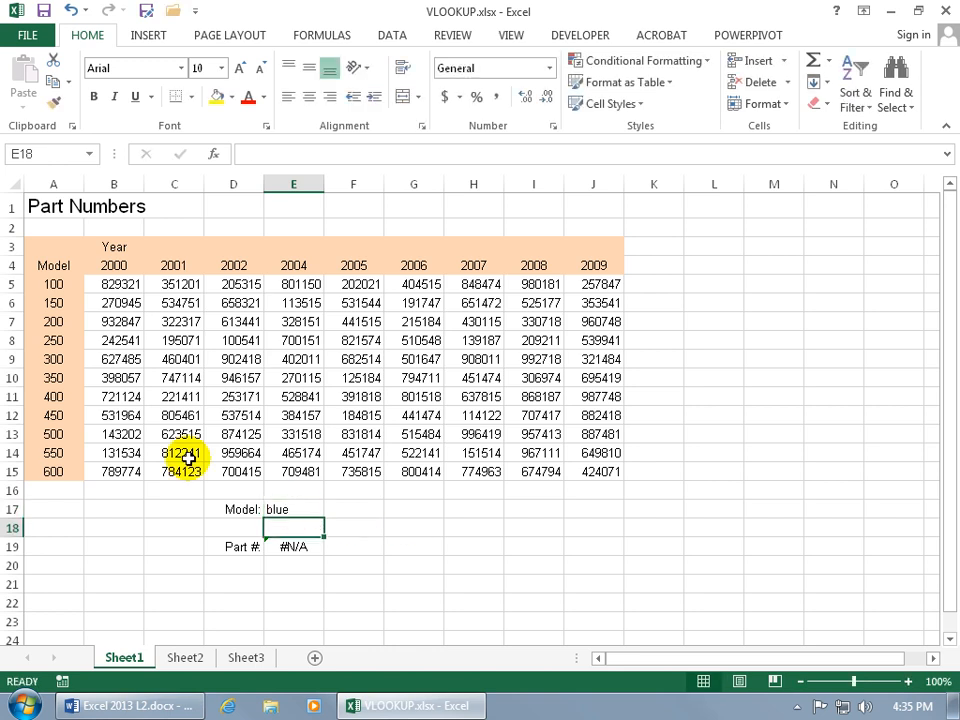
# - Replace the model number 250 in A8 with "blue" to give the text lookup an exact match
pyautogui.click(60, 341)
pyautogui.write('blue')
pyautogui.press('Return')
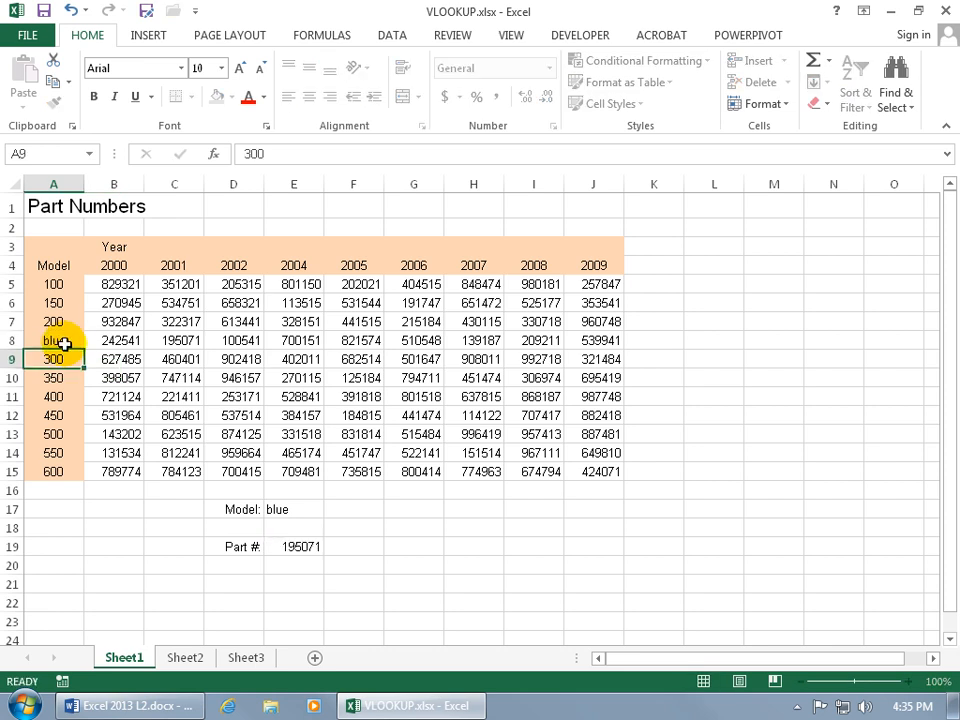
# - Remove the FALSE argument from the VLOOKUP formula in E19 and check the returned part number against the "blue" row
pyautogui.doubleClick(280, 546)
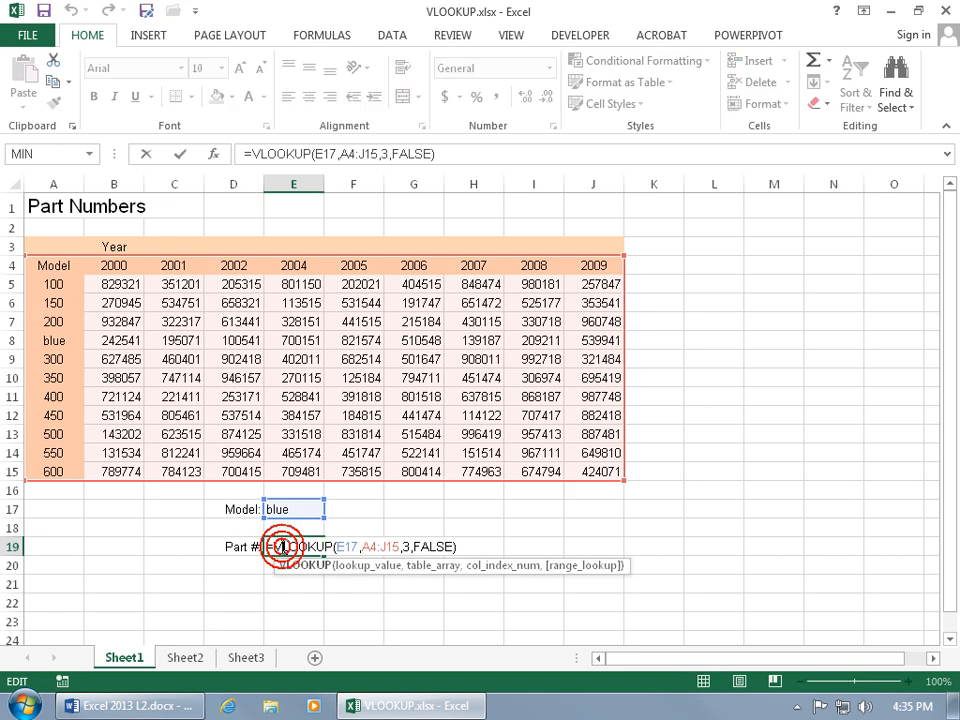
pyautogui.click(420, 546)
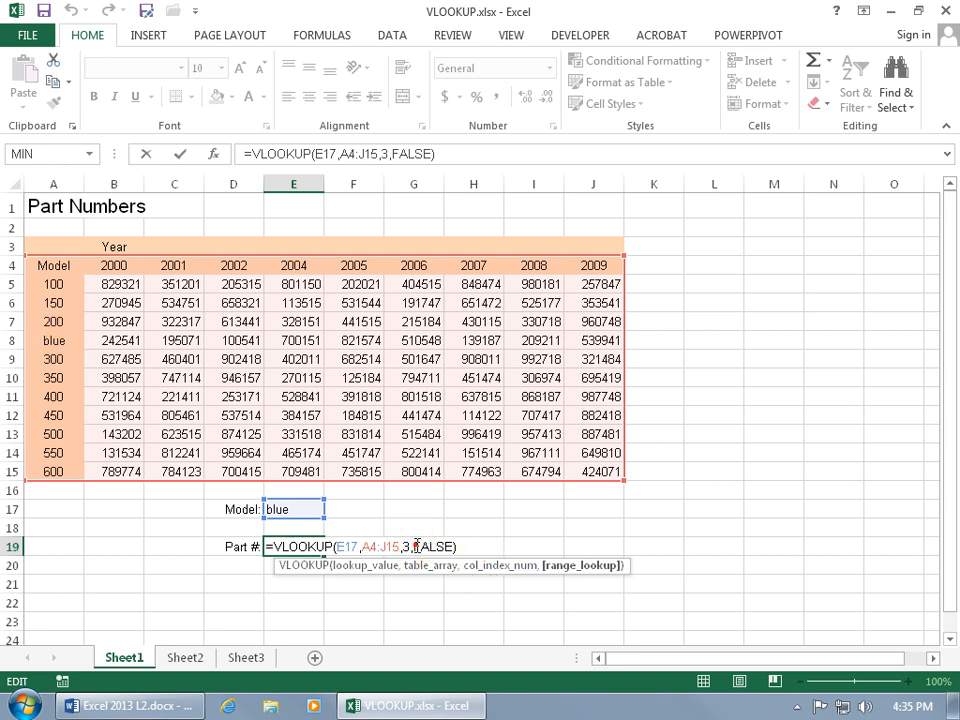
pyautogui.moveTo(415, 546); pyautogui.dragTo(450, 546)
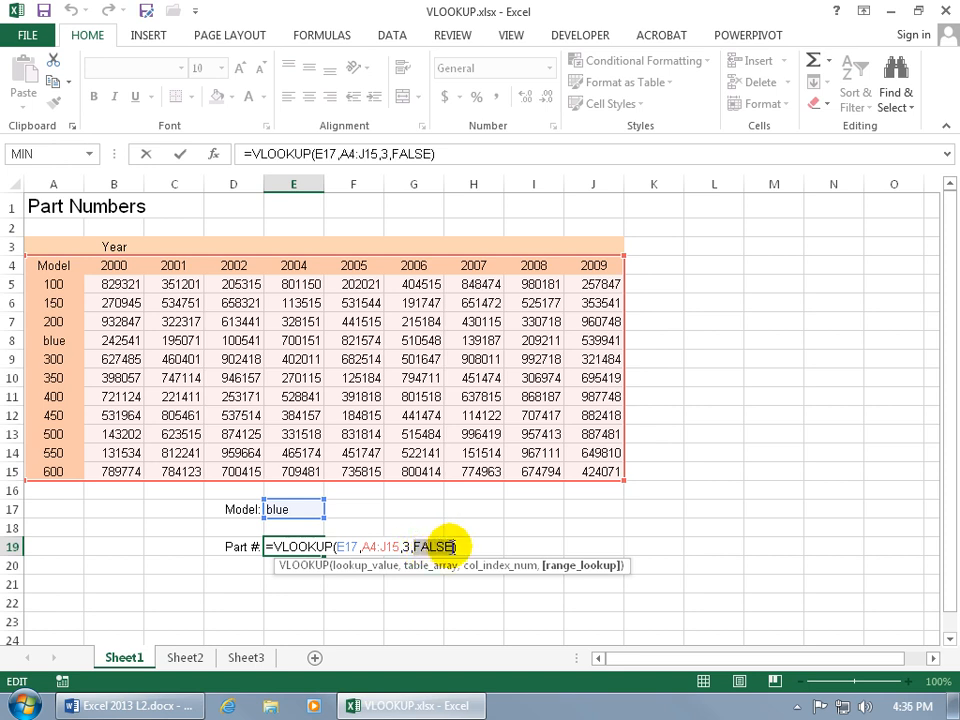
pyautogui.press('BackSpace')
pyautogui.press('BackSpace')
pyautogui.press('Return')
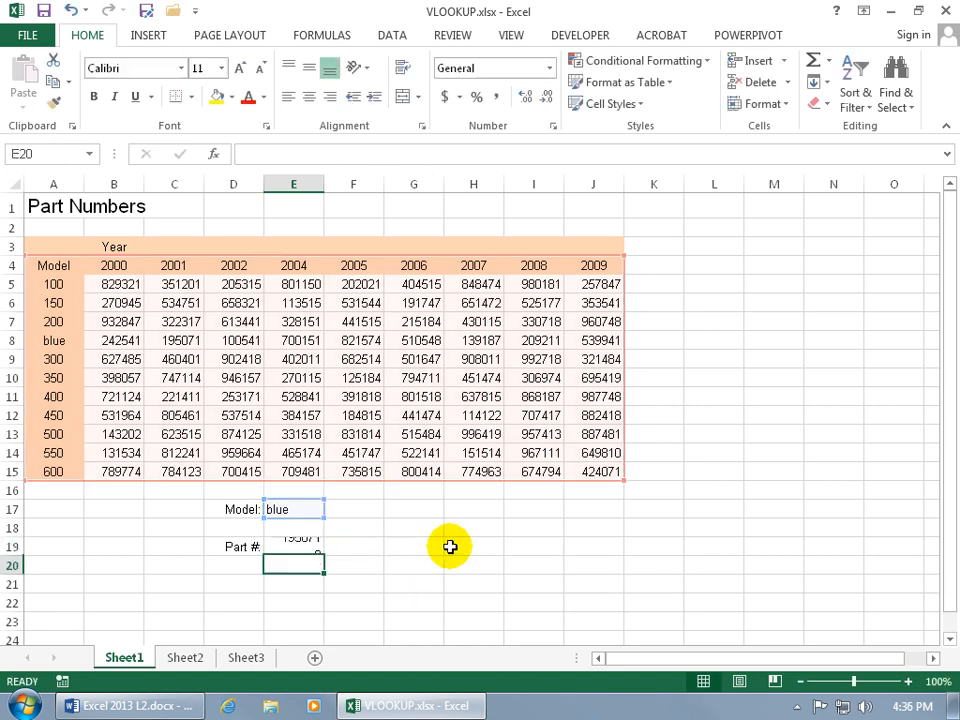
pyautogui.click(273, 509)
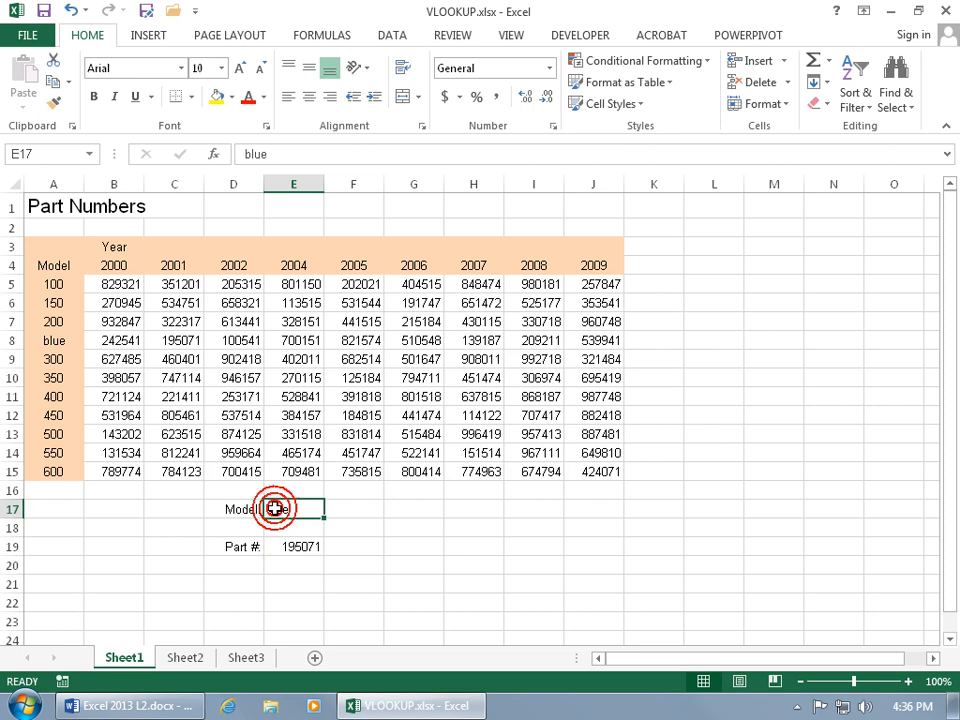
pyautogui.click(59, 344)
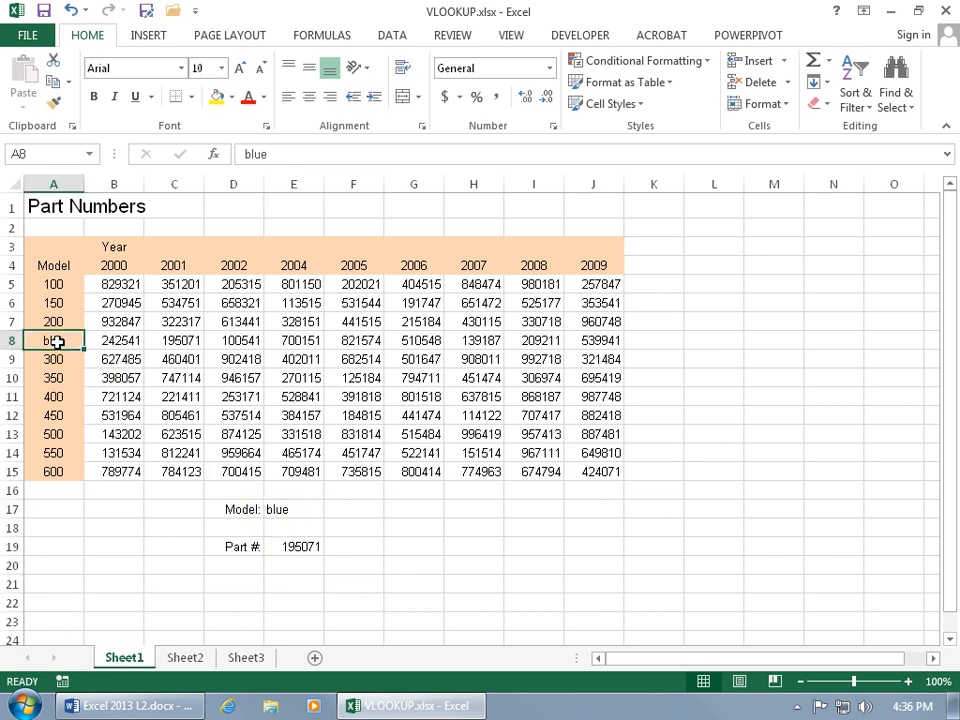
pyautogui.click(167, 340)
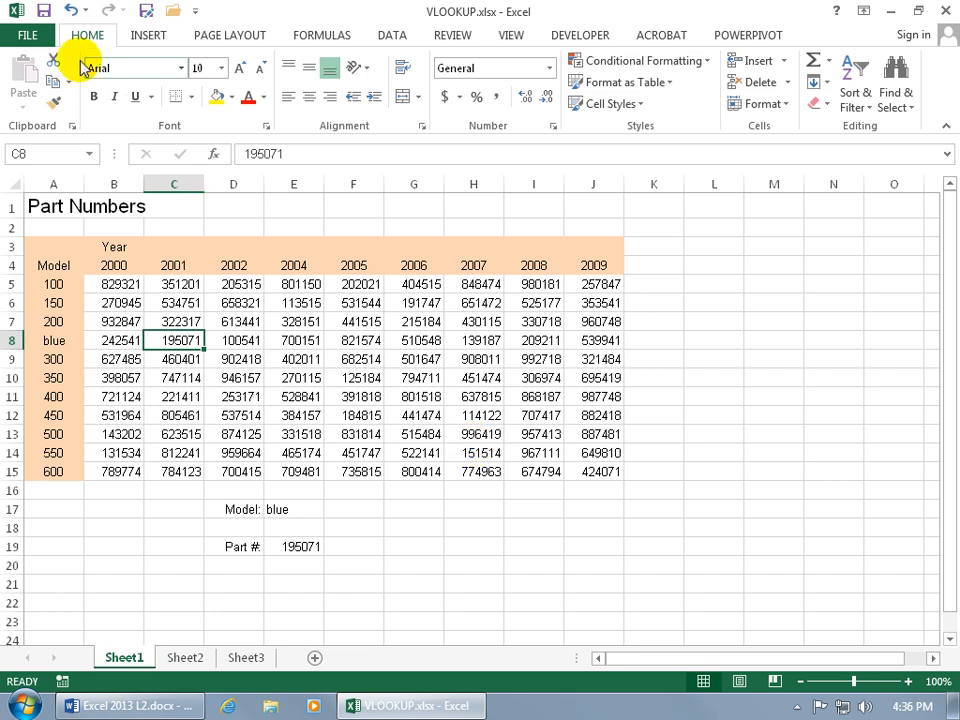
# - Undo the last three edits, in E19, A8 and E17, and review the VLOOKUP formula in E19
pyautogui.click(71, 11)
pyautogui.click(71, 11)
pyautogui.click(71, 11)
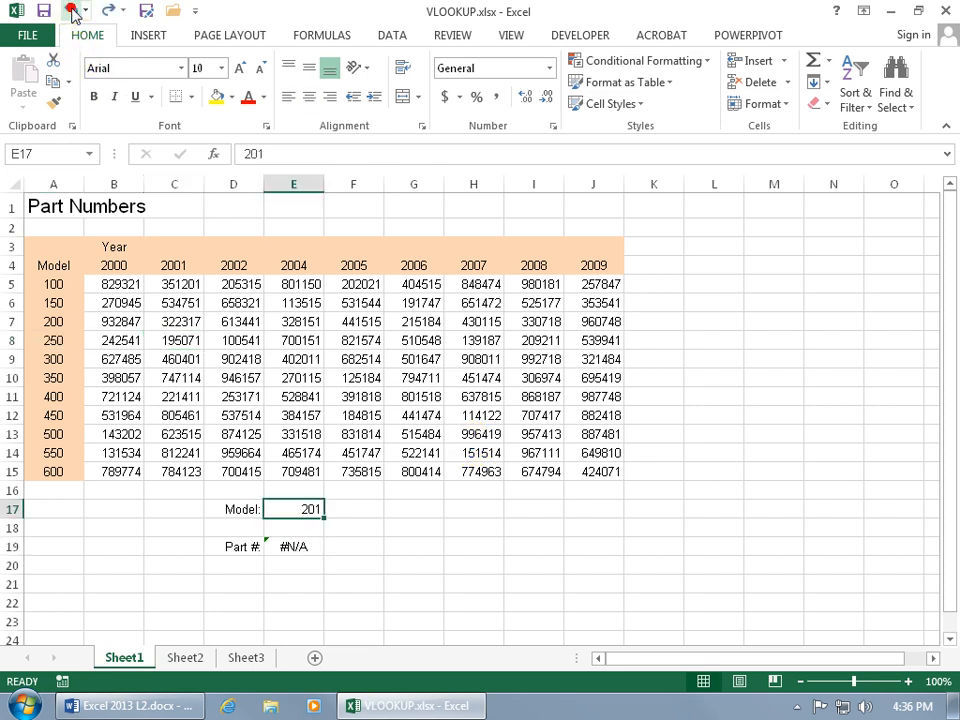
pyautogui.click(306, 546)
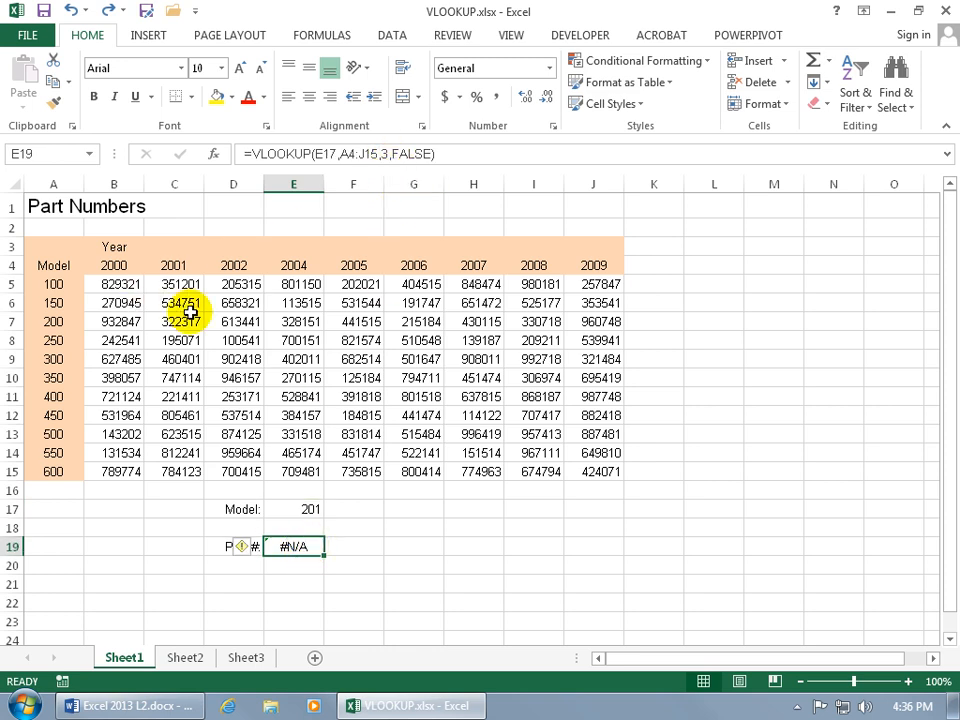
# - Add the year labels 2002 and 2003 in D20 and D21, below the Part # label
pyautogui.click(244, 567)
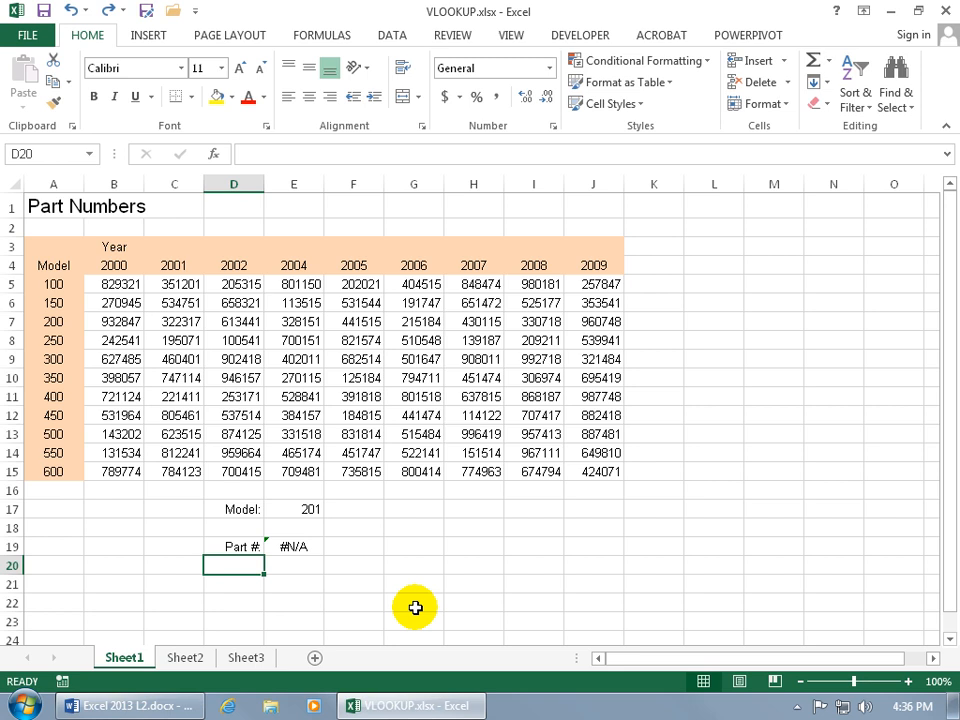
pyautogui.write('2002')
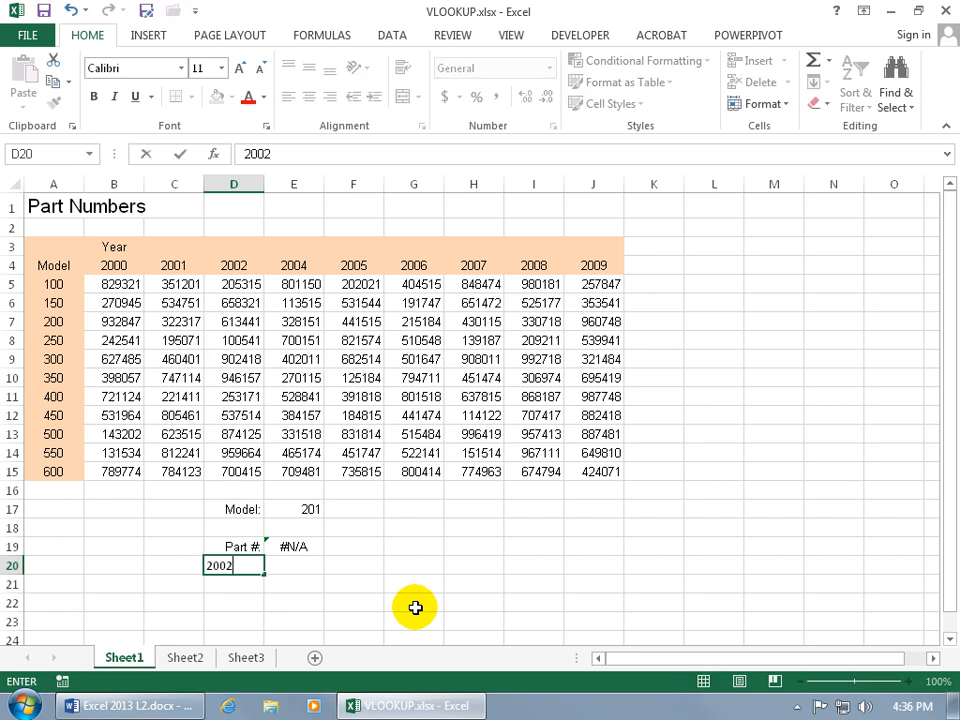
pyautogui.press('Return')
pyautogui.write('2003')
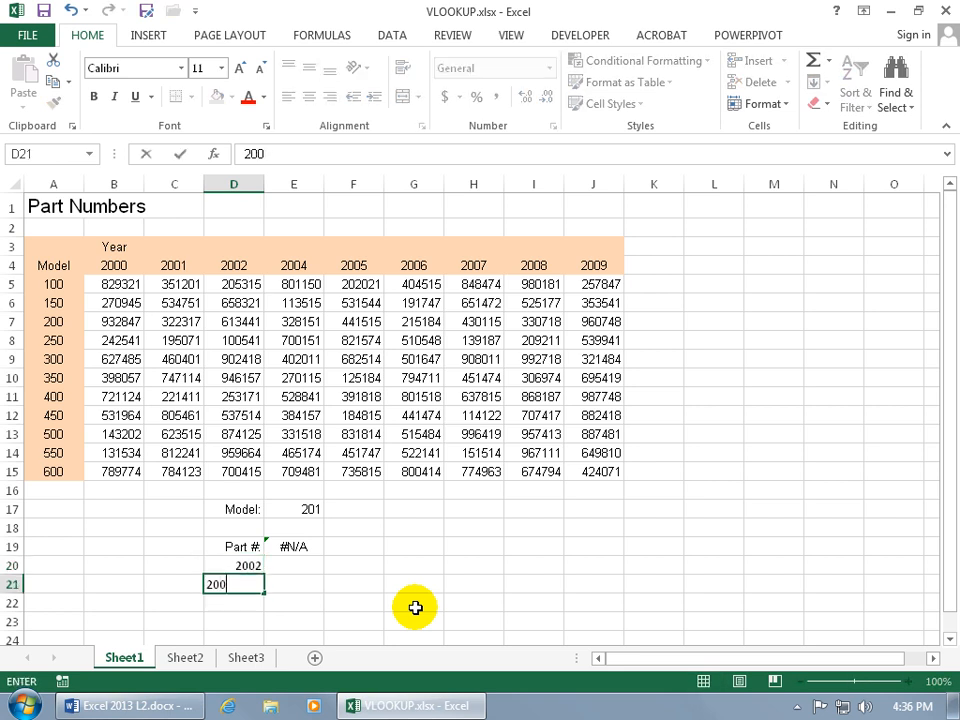
pyautogui.press('Return')
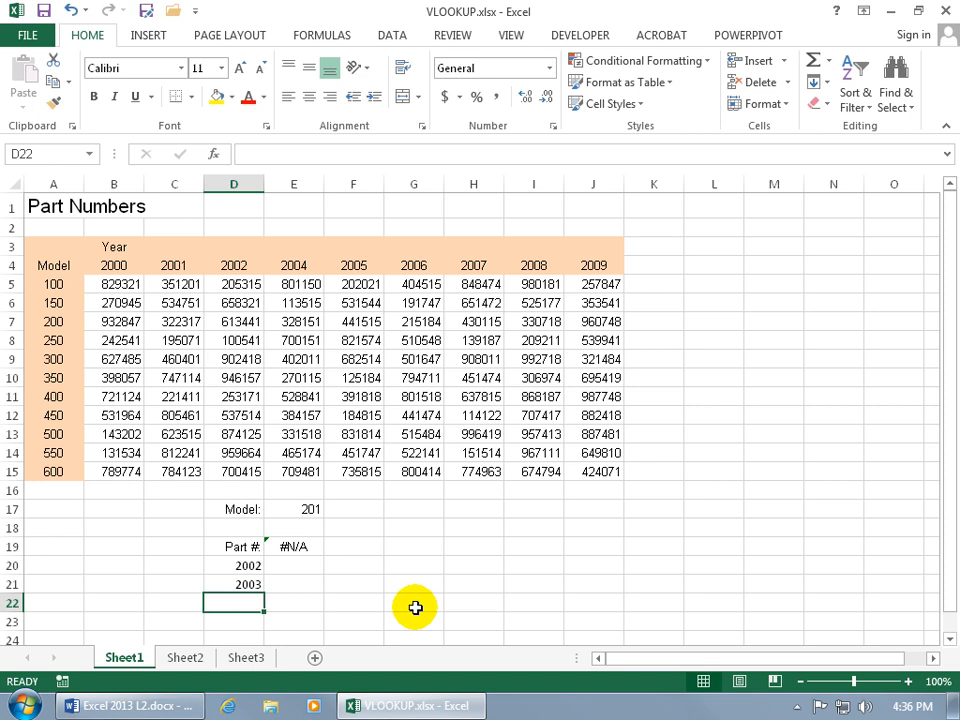
# - Set the model to look up in E17 to 200
pyautogui.click(308, 510)
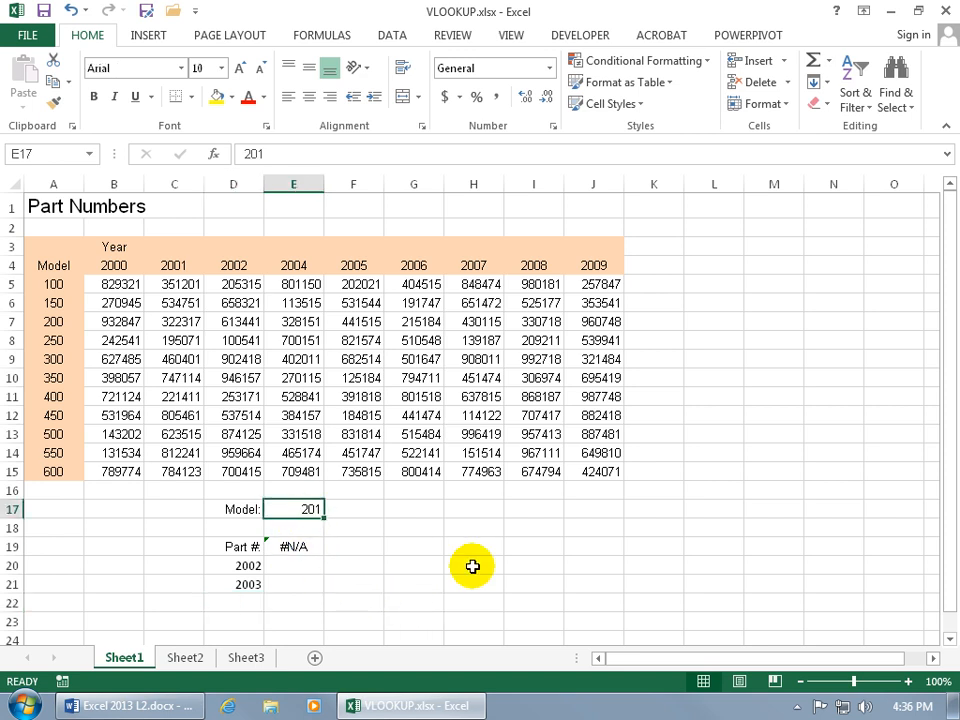
pyautogui.write('200')
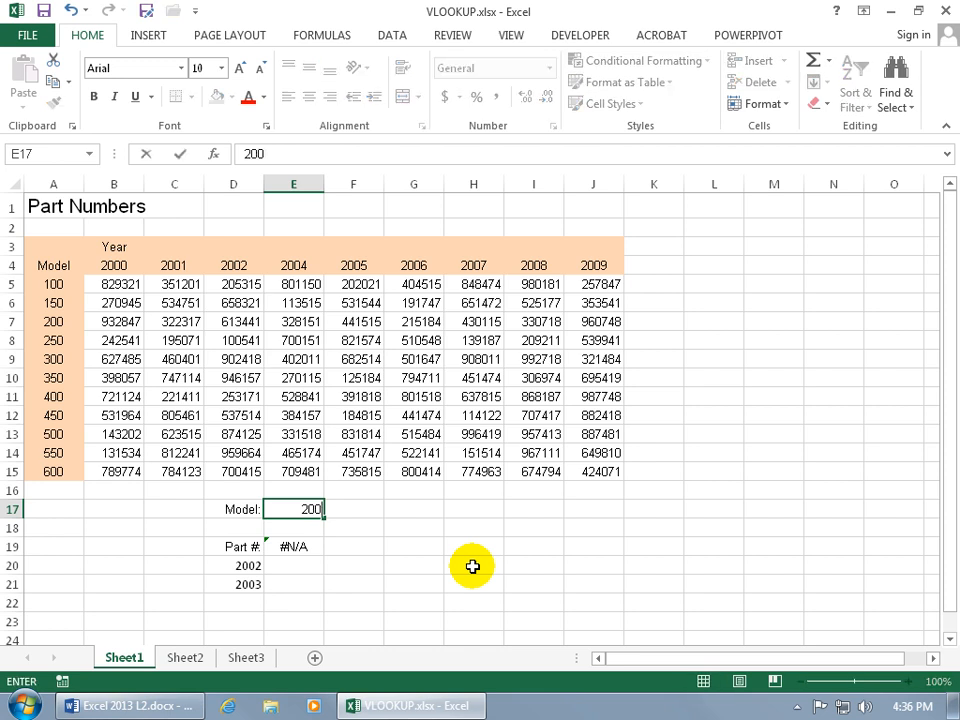
pyautogui.press('Return')
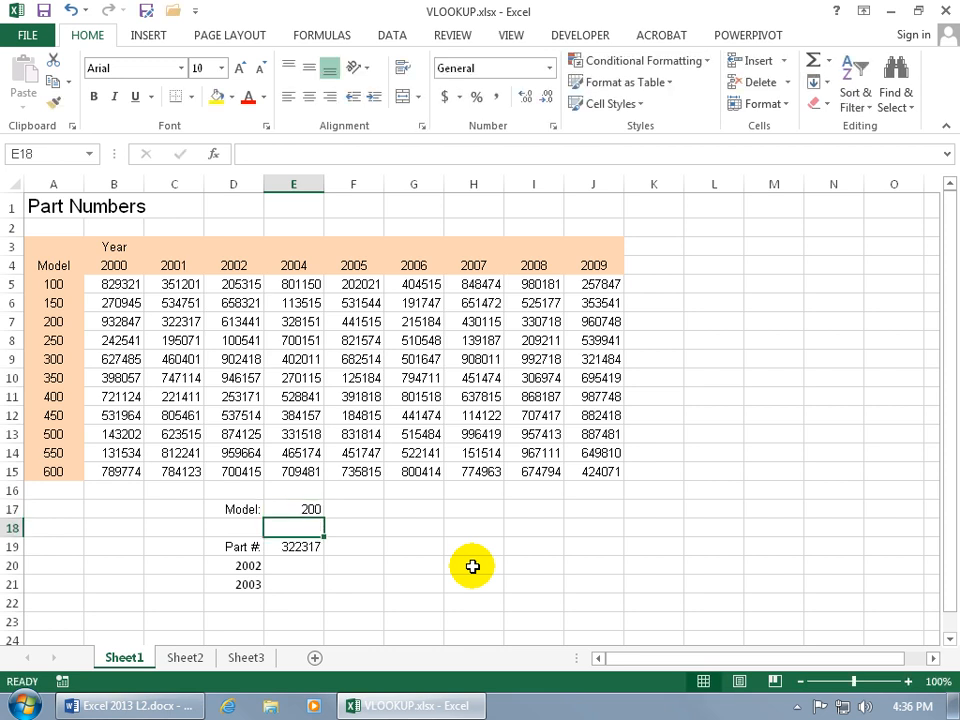
# - Replace the Part # label in D19 with the year 2001
pyautogui.click(248, 547)
pyautogui.write('2001')
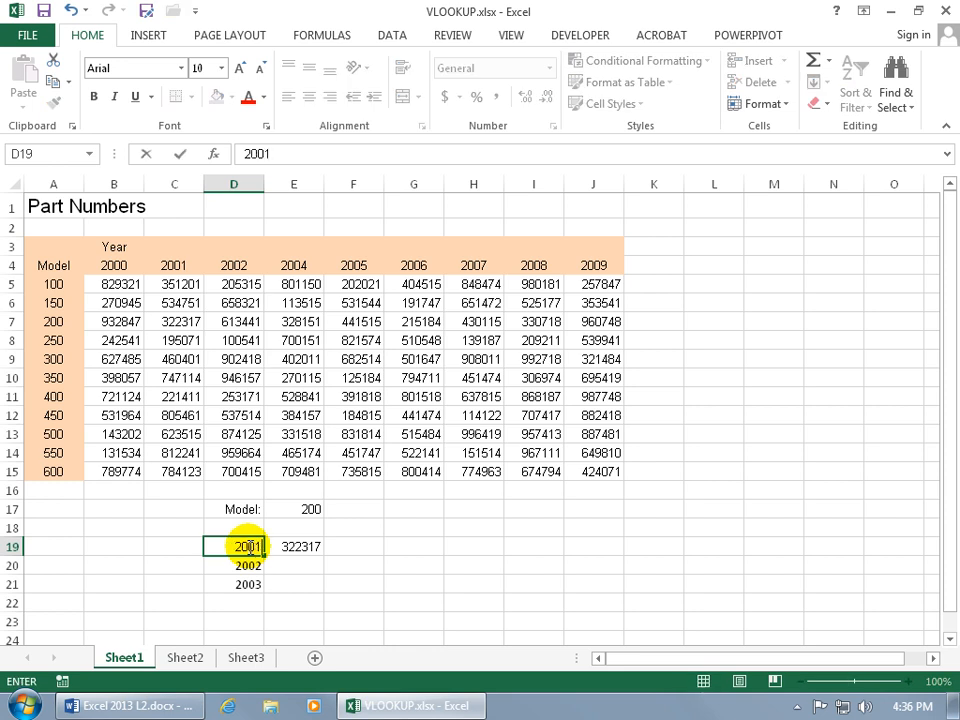
pyautogui.press('Return')
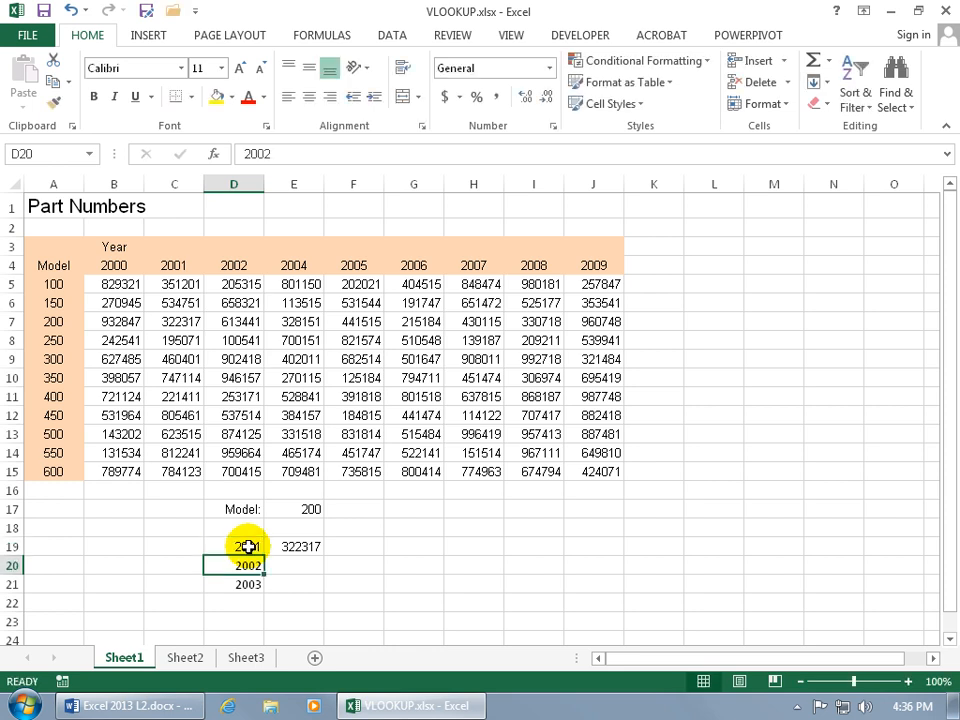
# - Try to fill the VLOOKUP formula with relative references from E19 down to E21, and inspect the references in E21
pyautogui.click(305, 546)
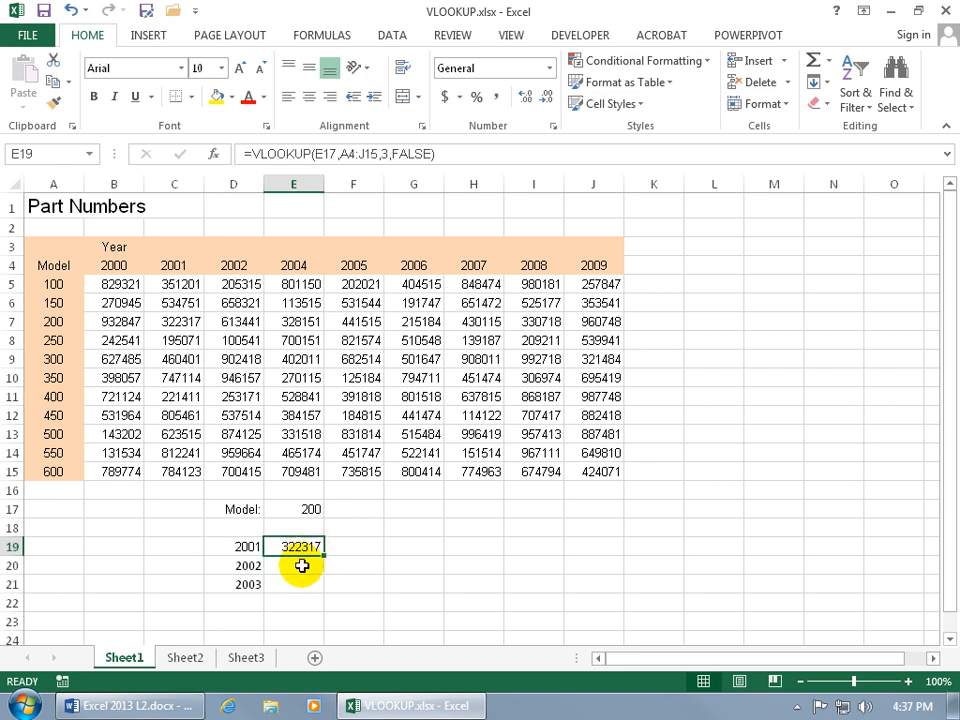
pyautogui.click(302, 566)
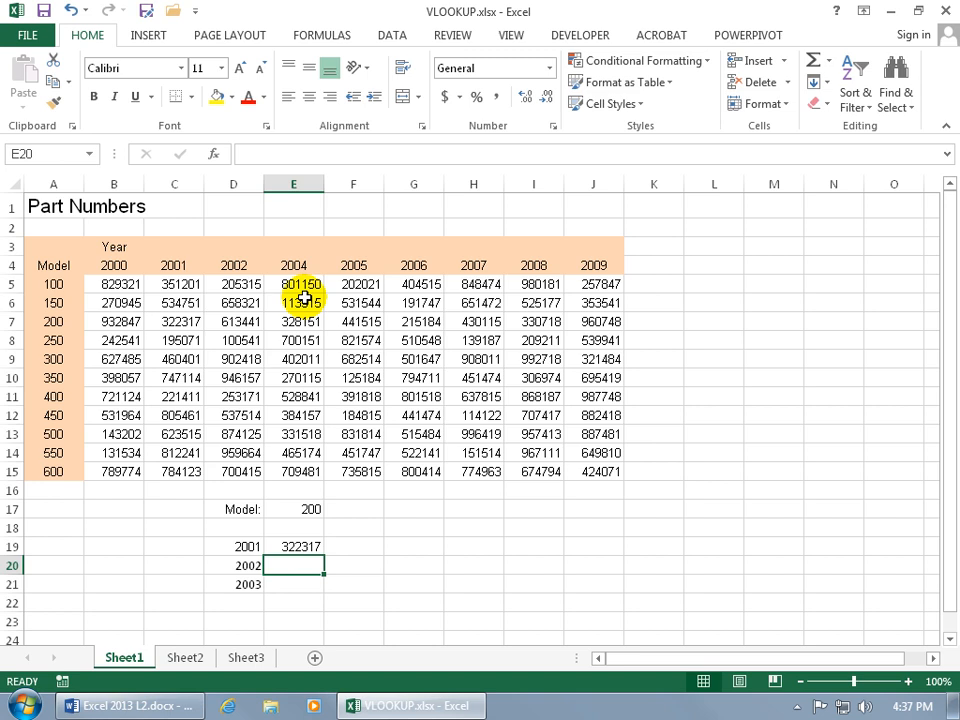
pyautogui.click(284, 588)
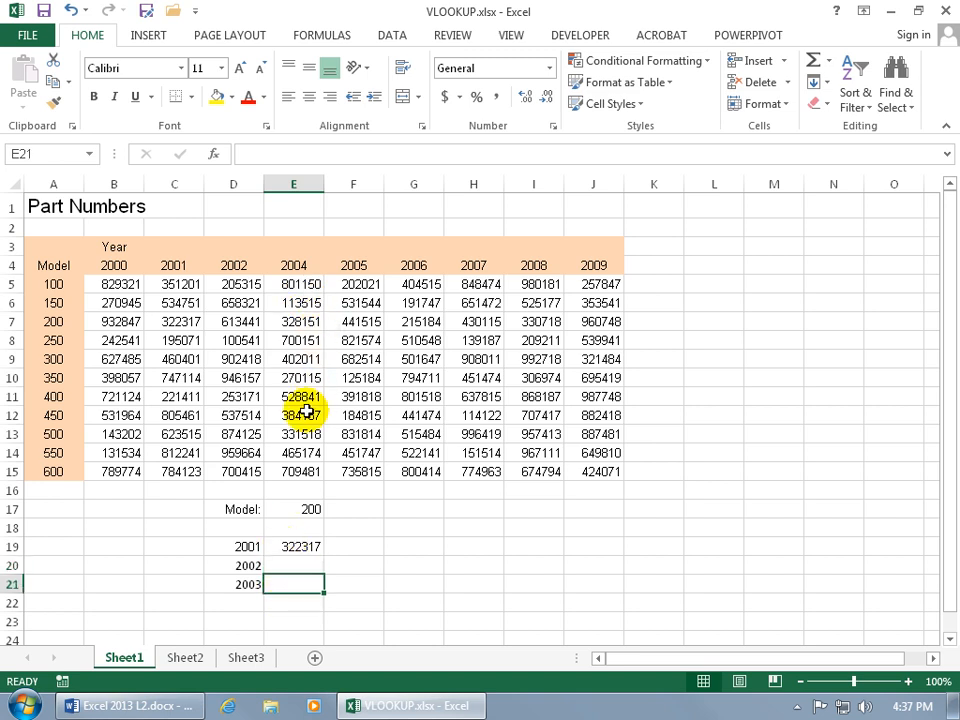
pyautogui.click(304, 546)
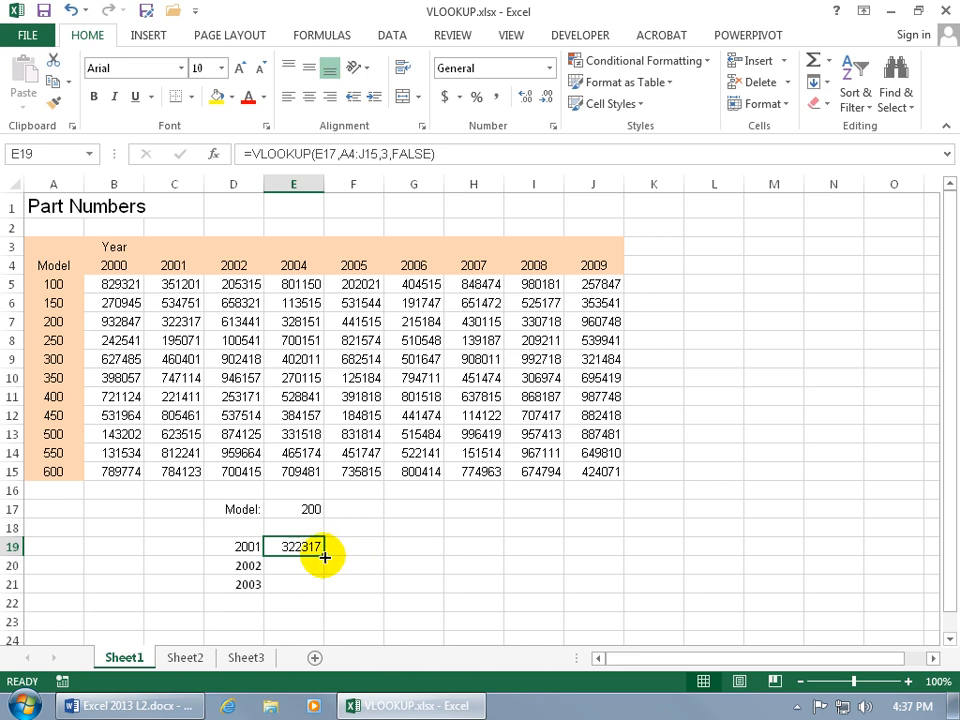
pyautogui.moveTo(324, 557); pyautogui.dragTo(321, 591)
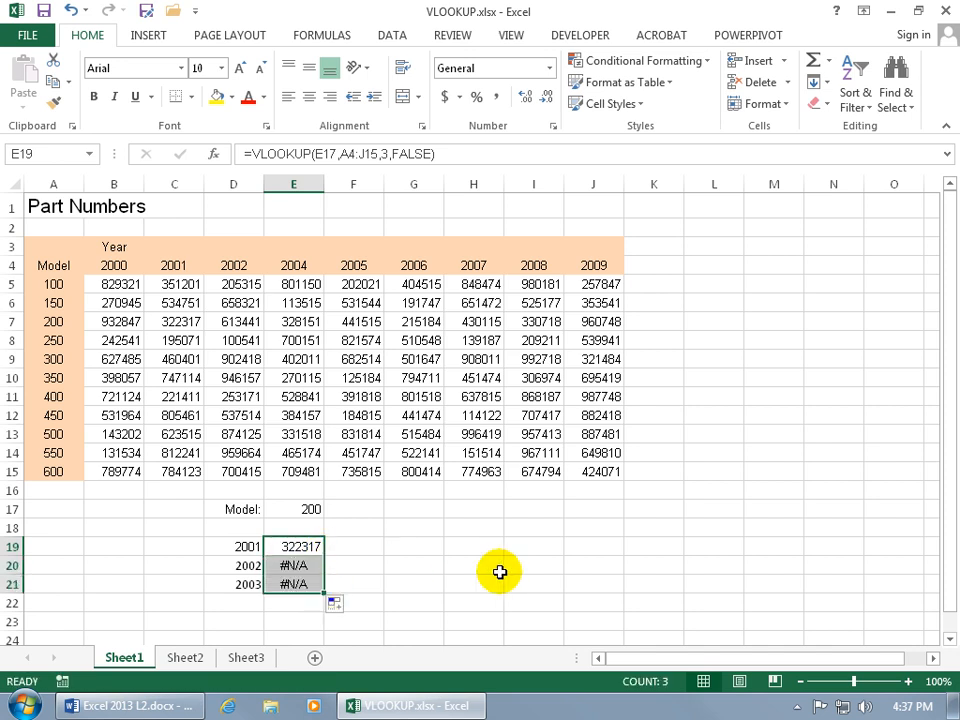
pyautogui.doubleClick(307, 587)
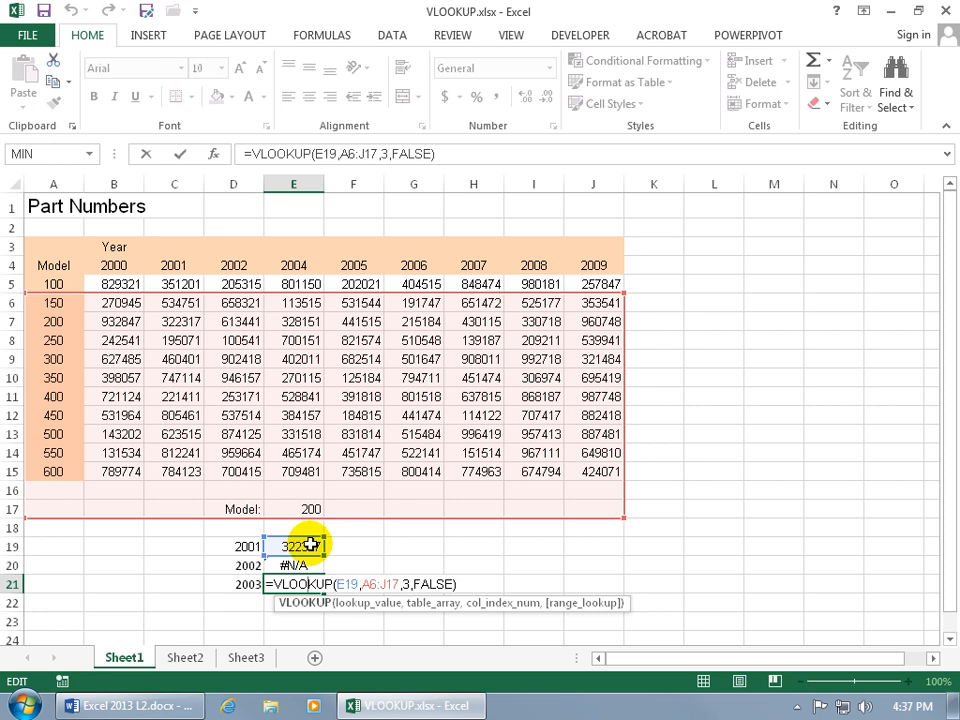
pyautogui.hotkey('ctrl', 'Return')
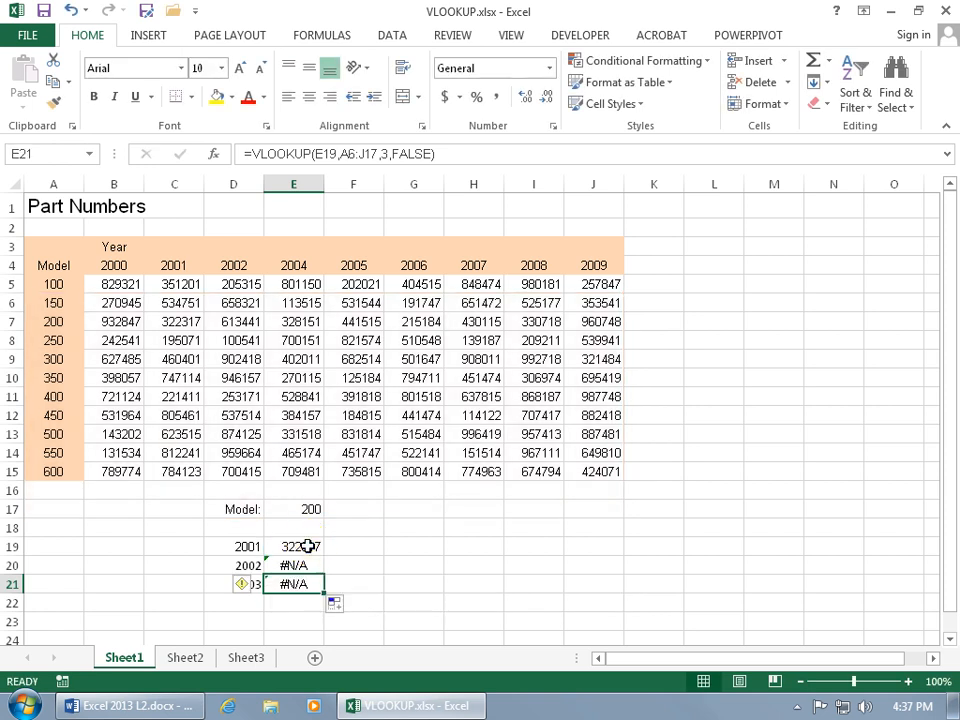
# - Make the lookup value reference in the VLOOKUP formula in E19 absolute as $E$17
pyautogui.click(307, 545)
pyautogui.doubleClick(307, 545)
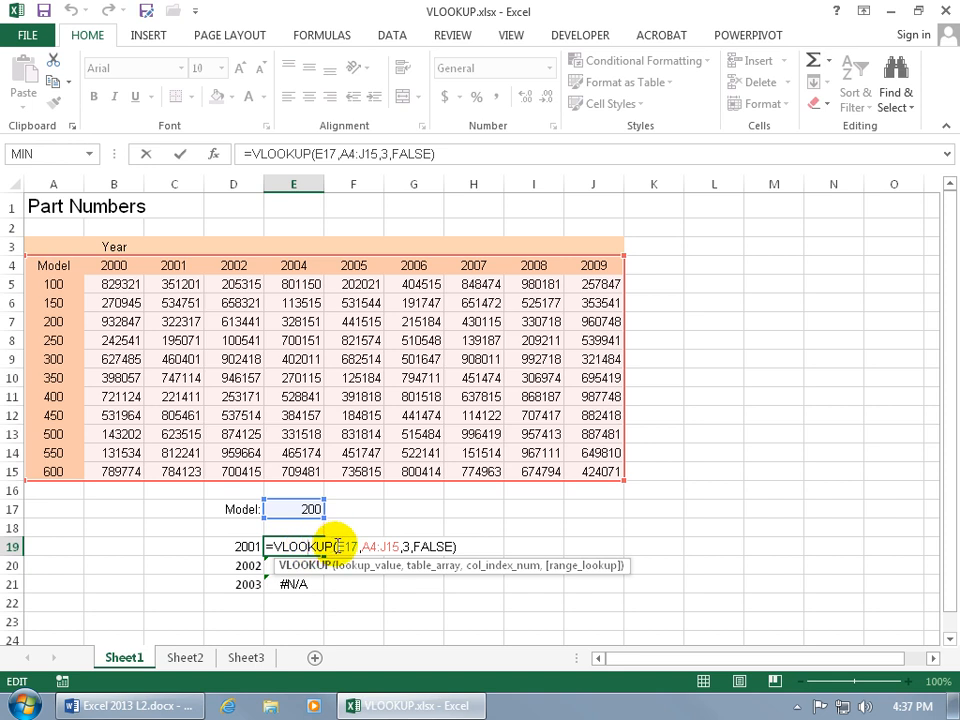
pyautogui.click(340, 546)
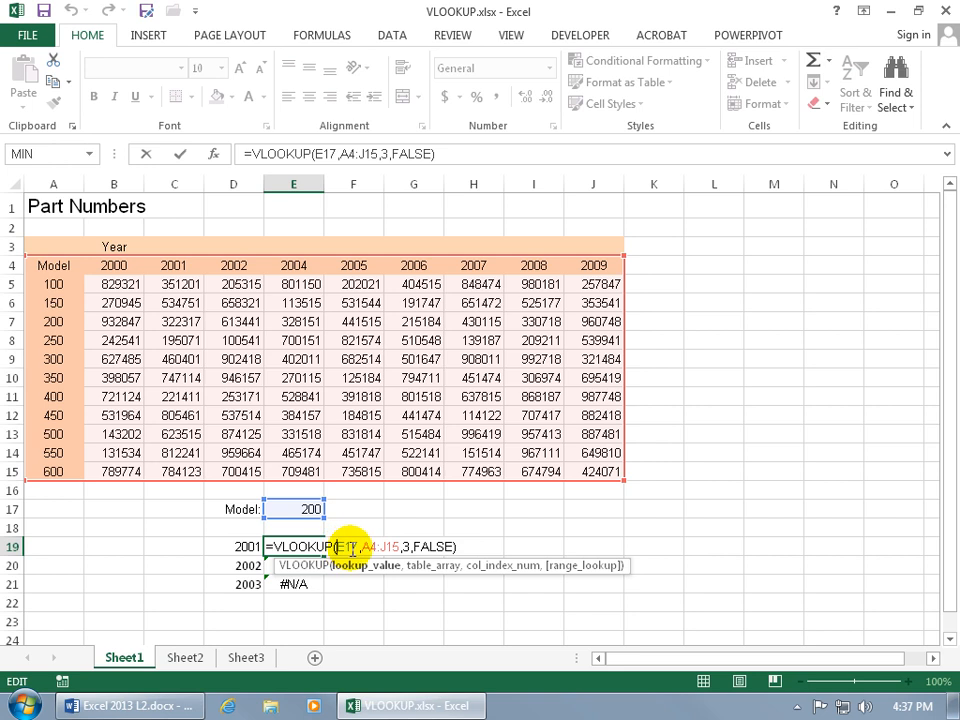
pyautogui.press('F4')
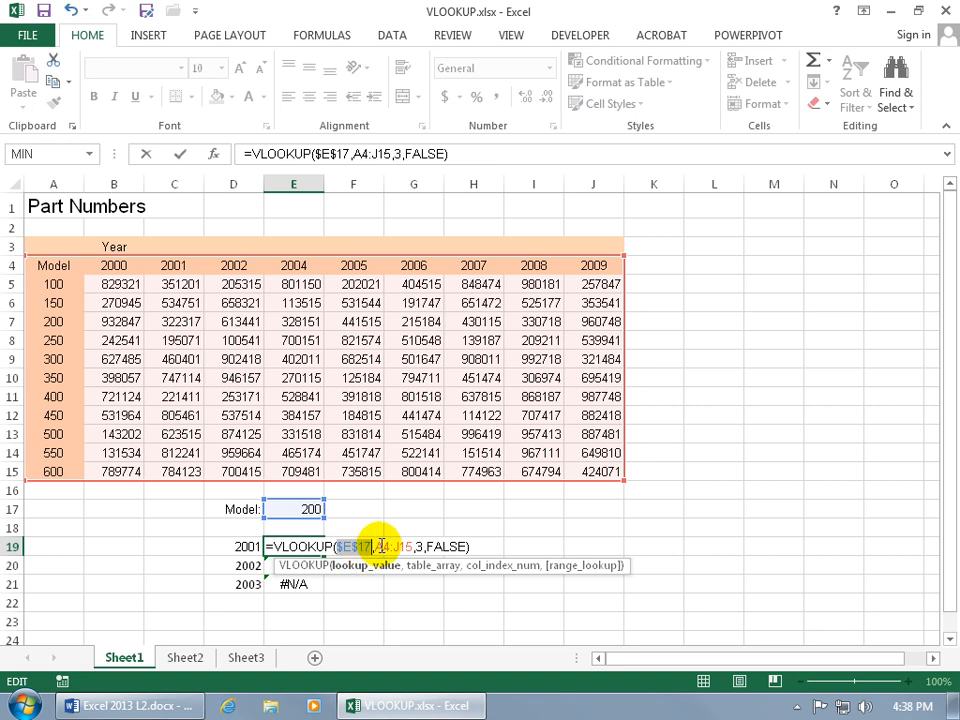
# - Make the table array in the E19 VLOOKUP formula absolute as $A$4:$J$15 and accept the formula
pyautogui.click(380, 545)
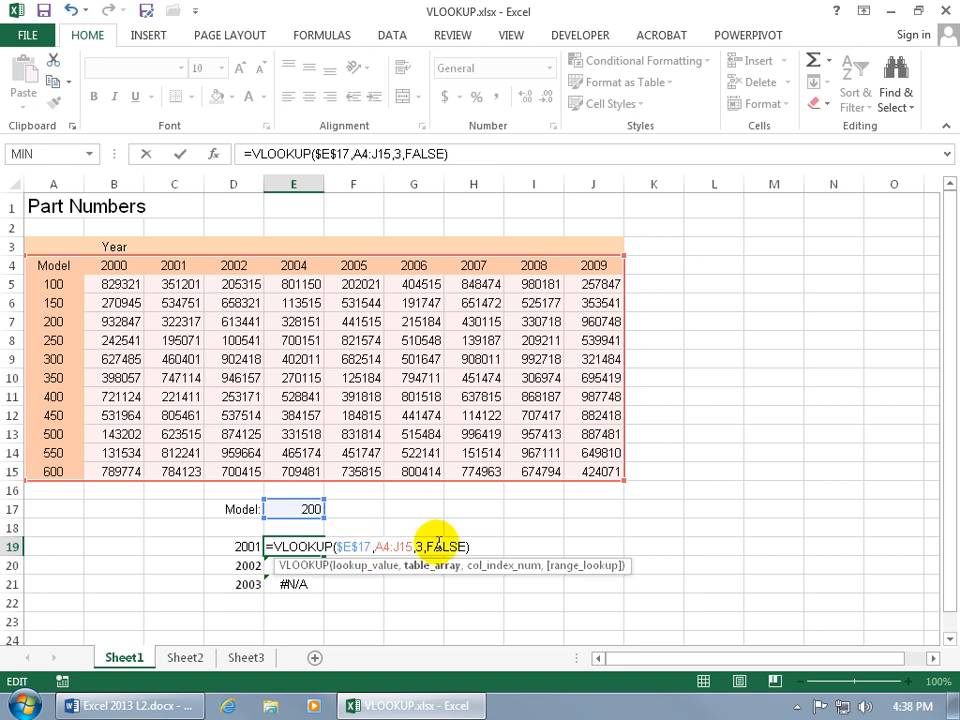
pyautogui.hotkey('shift', 'Right')
pyautogui.hotkey('shift', 'Right')
pyautogui.press('F4')
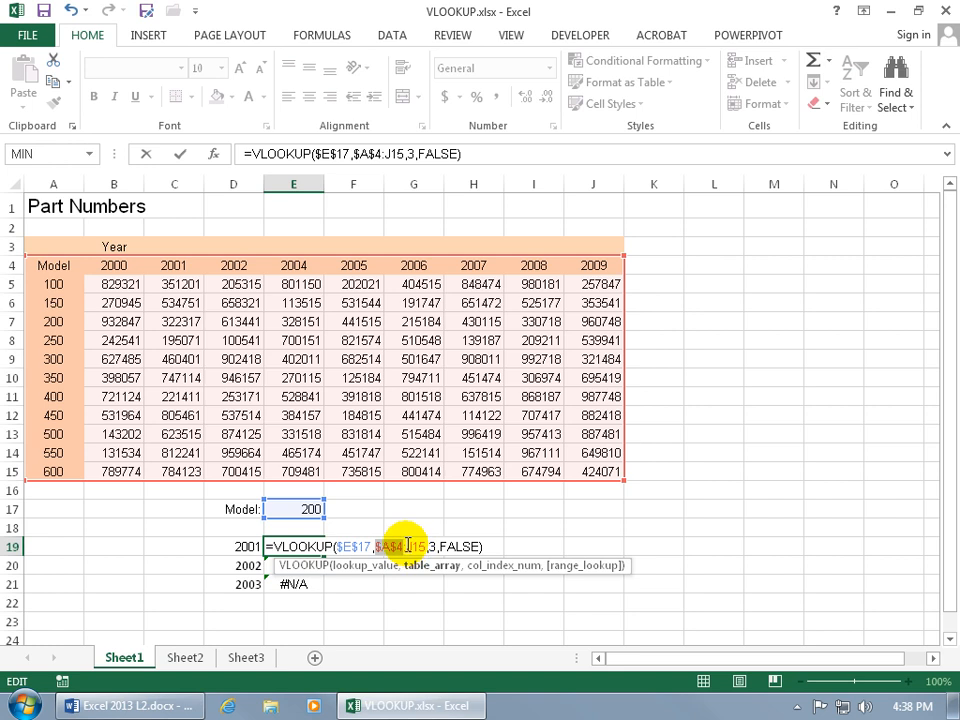
pyautogui.click(408, 545)
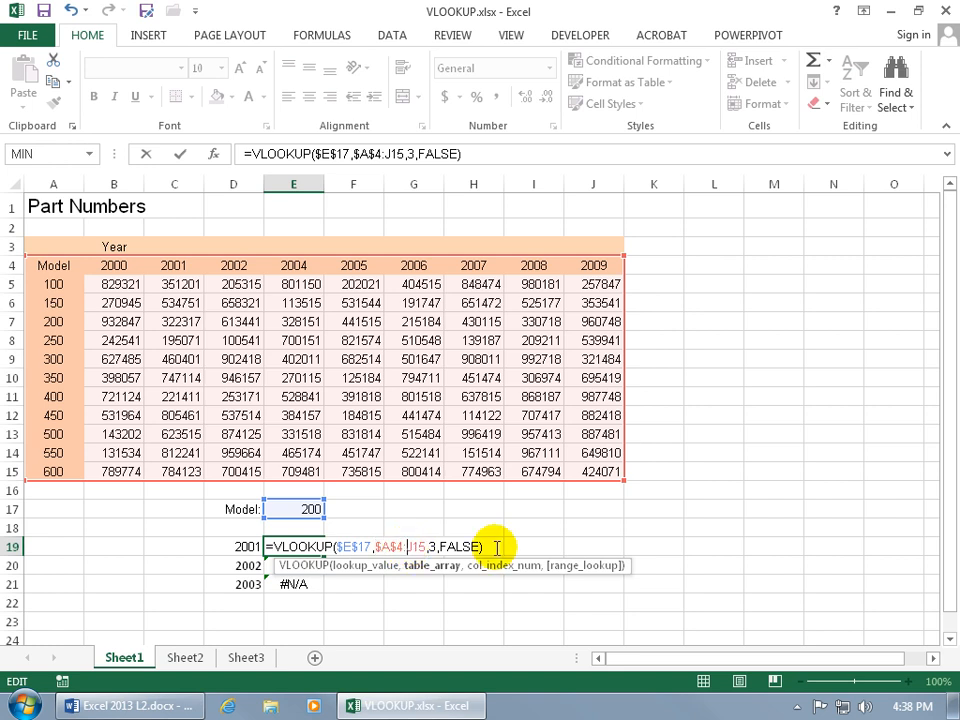
pyautogui.hotkey('shift', 'Right')
pyautogui.hotkey('shift', 'Right')
pyautogui.hotkey('shift', 'Right')
pyautogui.press('F4')
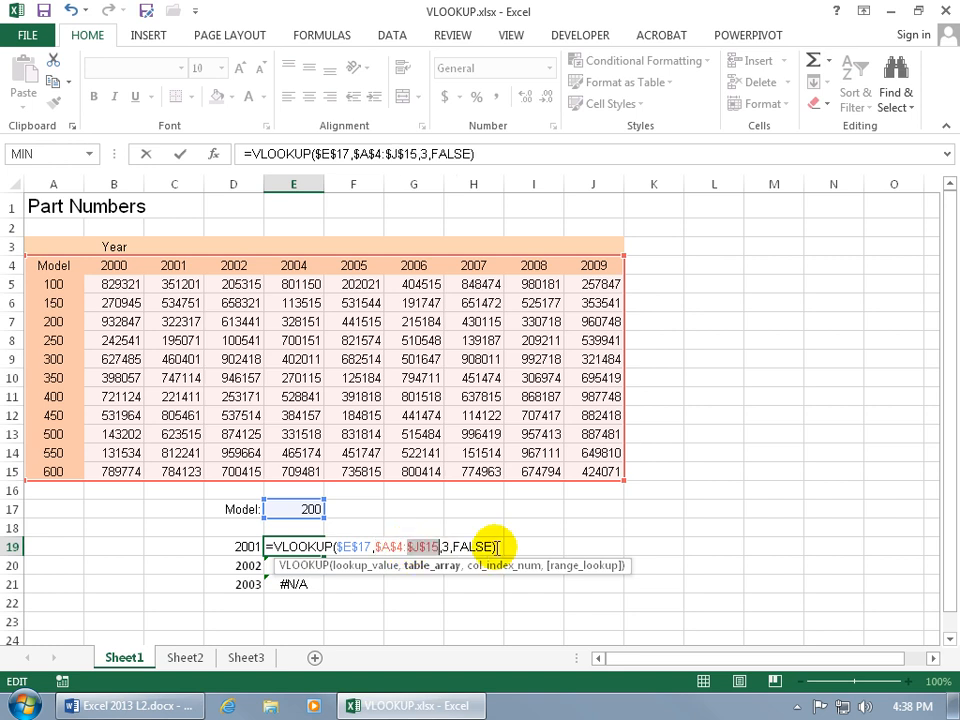
pyautogui.press('Return')
# - Copy the VLOOKUP formula with absolute references from E19 into E20 and E21
pyautogui.click(315, 547)
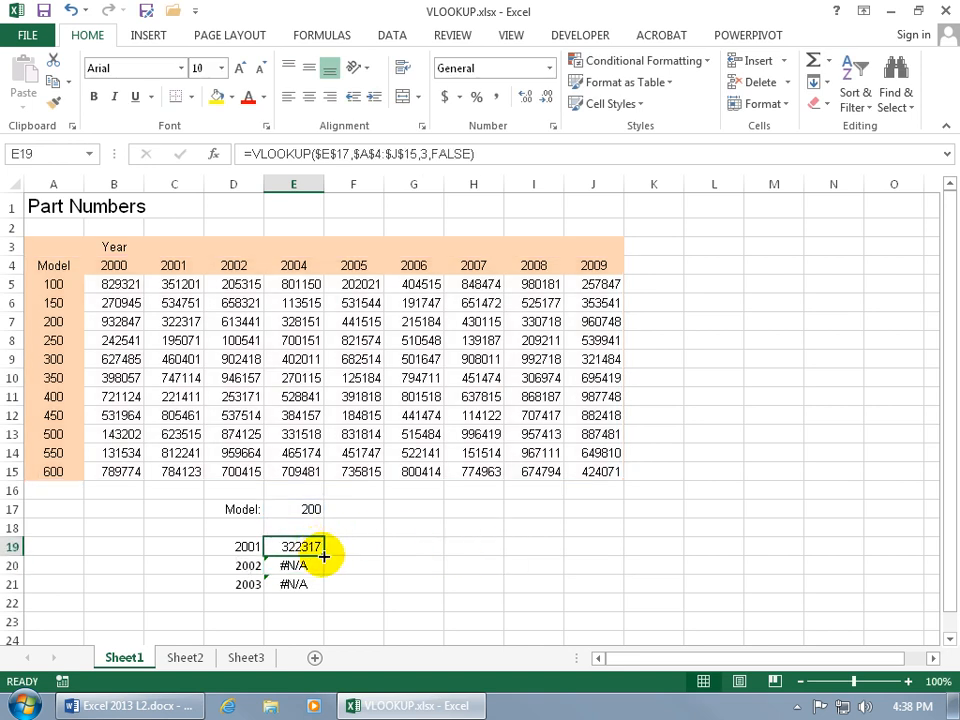
pyautogui.moveTo(324, 557); pyautogui.dragTo(324, 586)
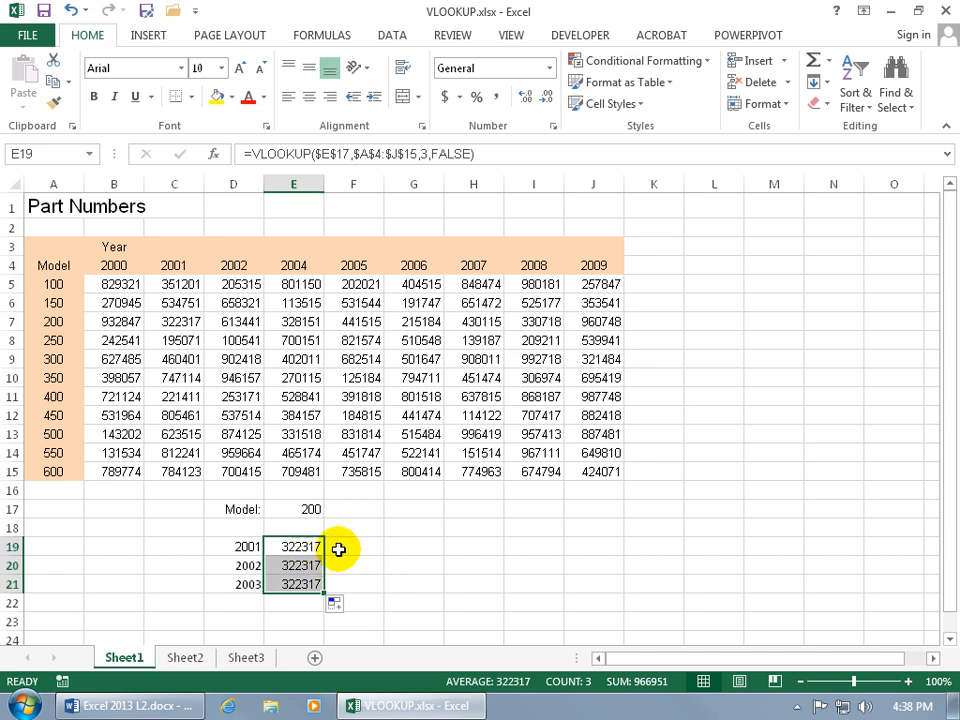
# - Change the column index number in the E20 VLOOKUP formula to 4
pyautogui.click(313, 563)
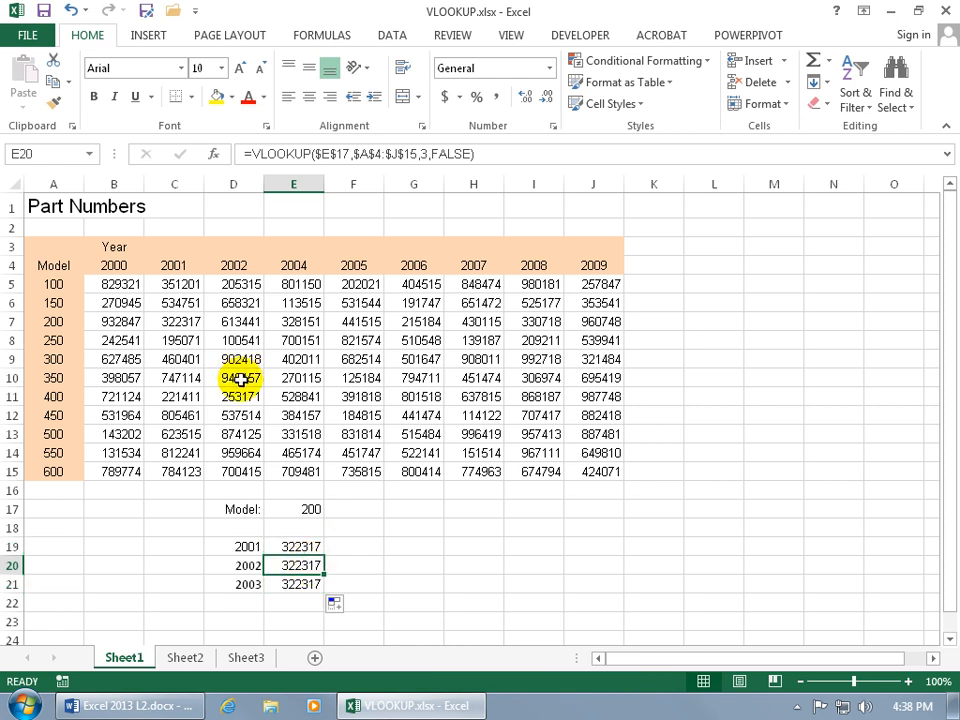
pyautogui.doubleClick(316, 563)
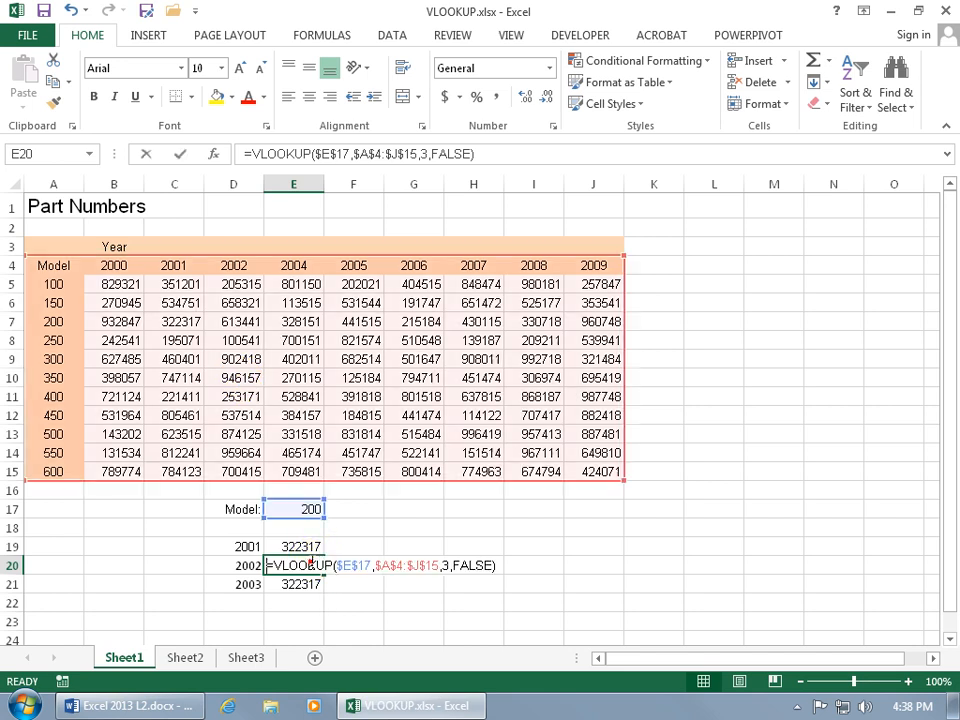
pyautogui.doubleClick(444, 565)
pyautogui.write('4')
pyautogui.press('Return')
# - Change the column index number in the E21 VLOOKUP formula to 5
pyautogui.doubleClick(295, 583)
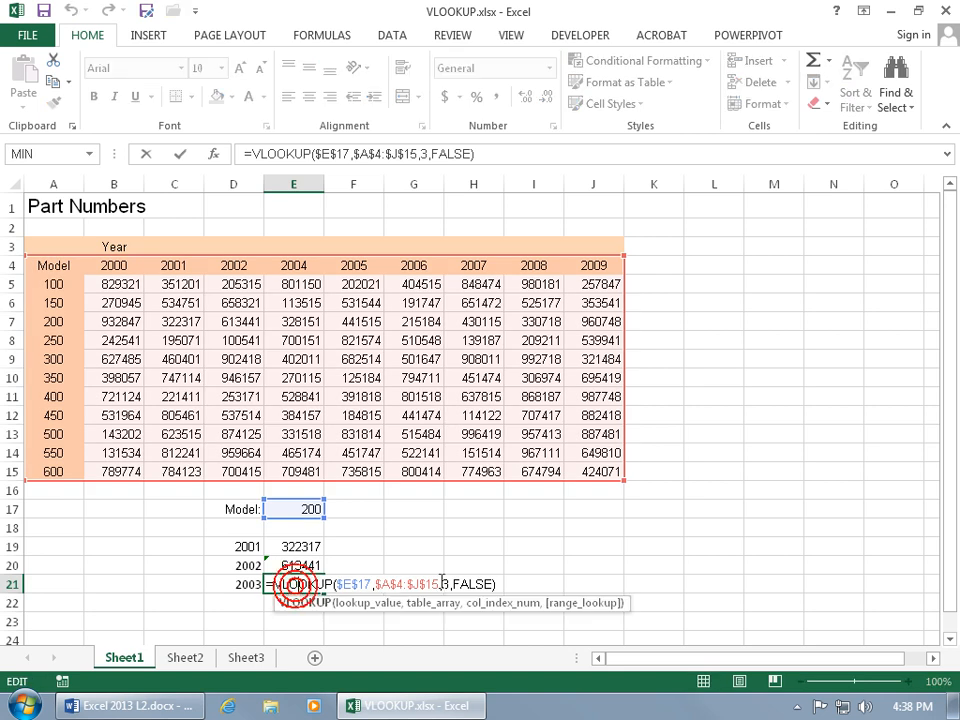
pyautogui.doubleClick(445, 584)
pyautogui.write('5')
pyautogui.press('Return')
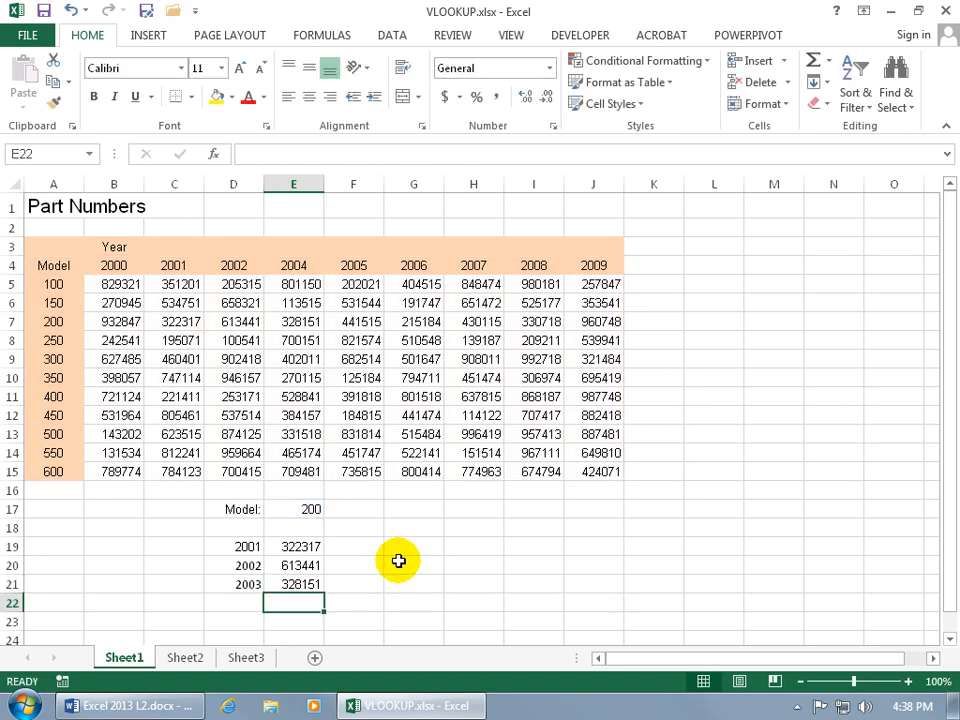
# - Set the model in E17 to 250 and check the part number lookups in E19 and E20
pyautogui.click(312, 510)
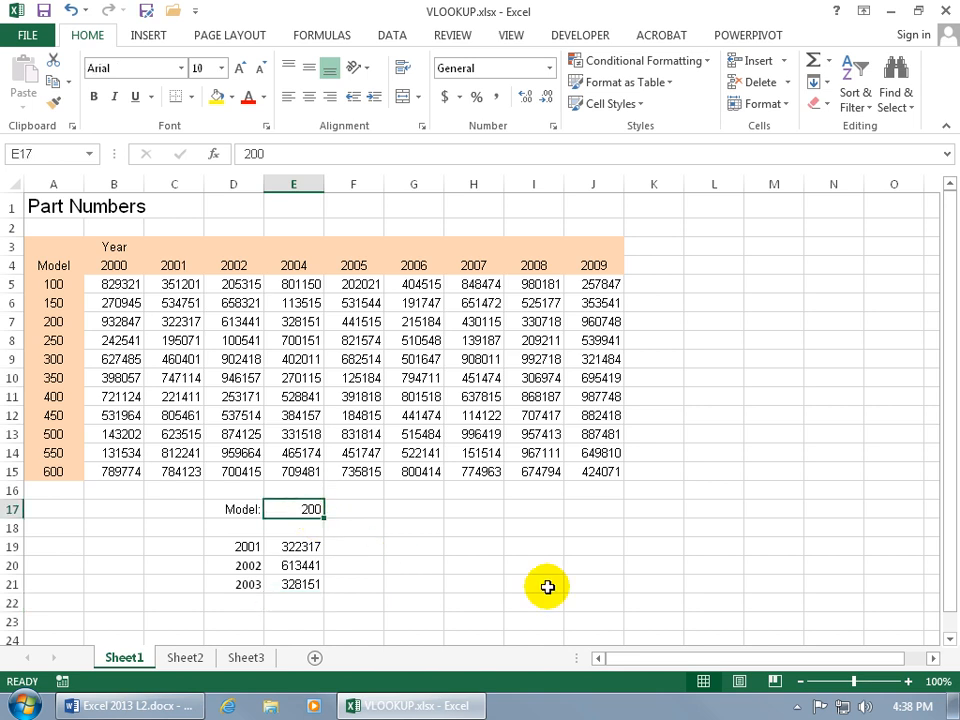
pyautogui.write('250')
pyautogui.press('Return')
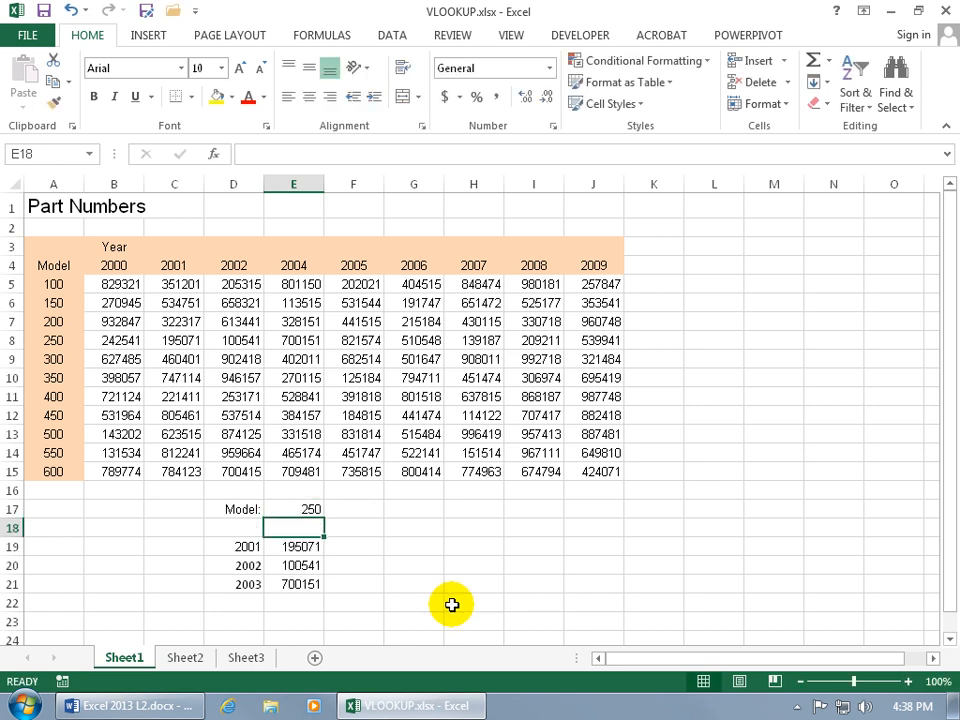
pyautogui.click(298, 547)
pyautogui.click(295, 566)
pyautogui.click(375, 548)
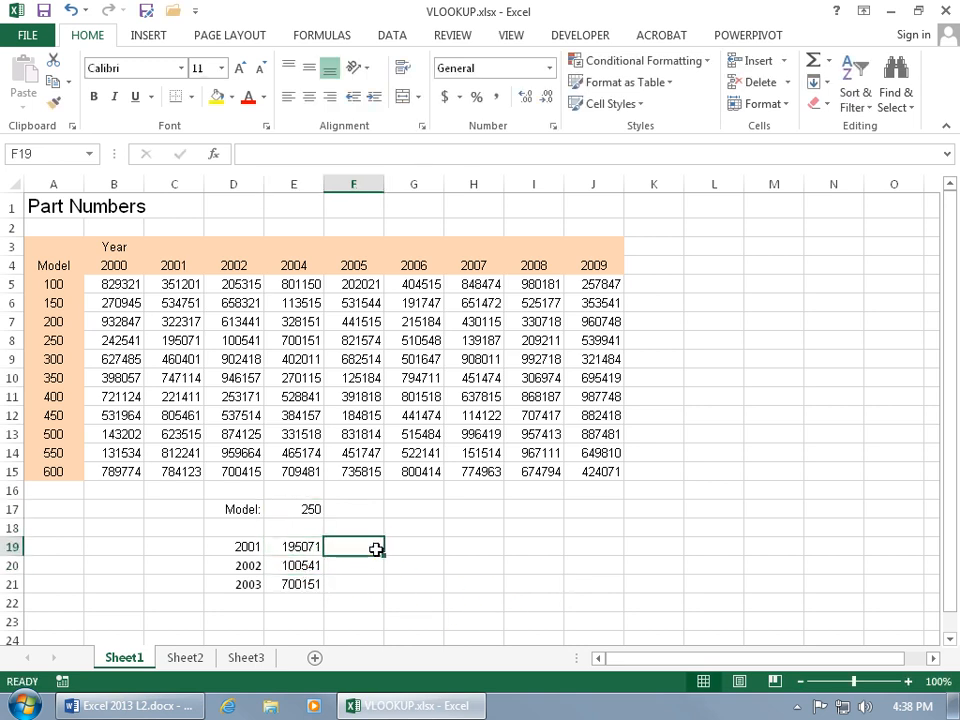